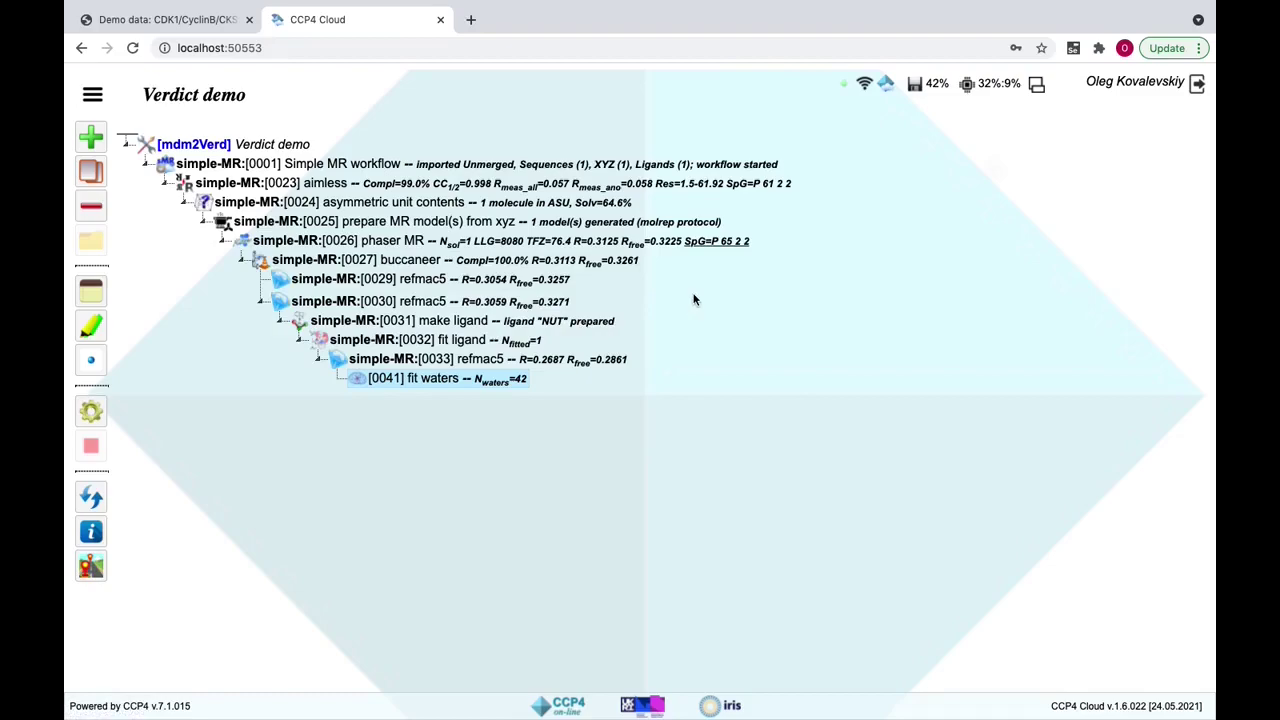
Step: Open the phaser MR job's report, read its Verdict section with the phasing summary, and close it
{"action": "double_click", "coordinate": [430, 244]}
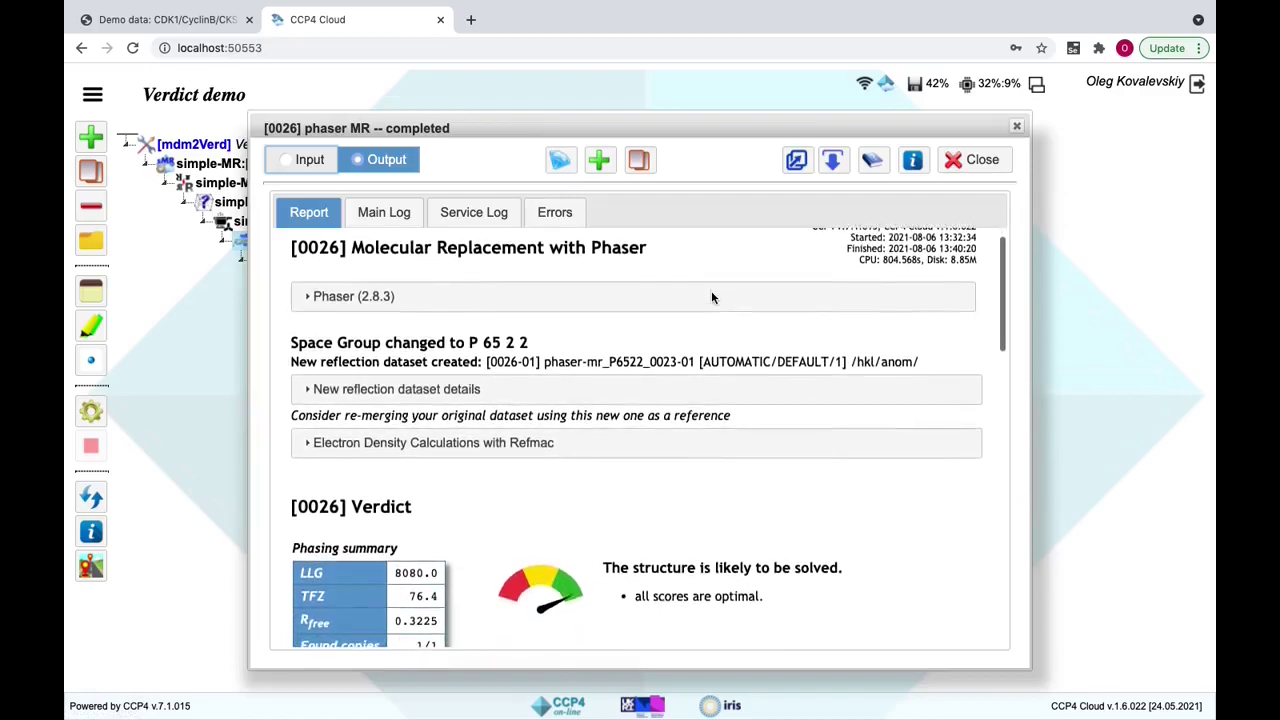
{"action": "scroll", "coordinate": [711, 297], "scroll_direction": "down", "scroll_amount": 3}
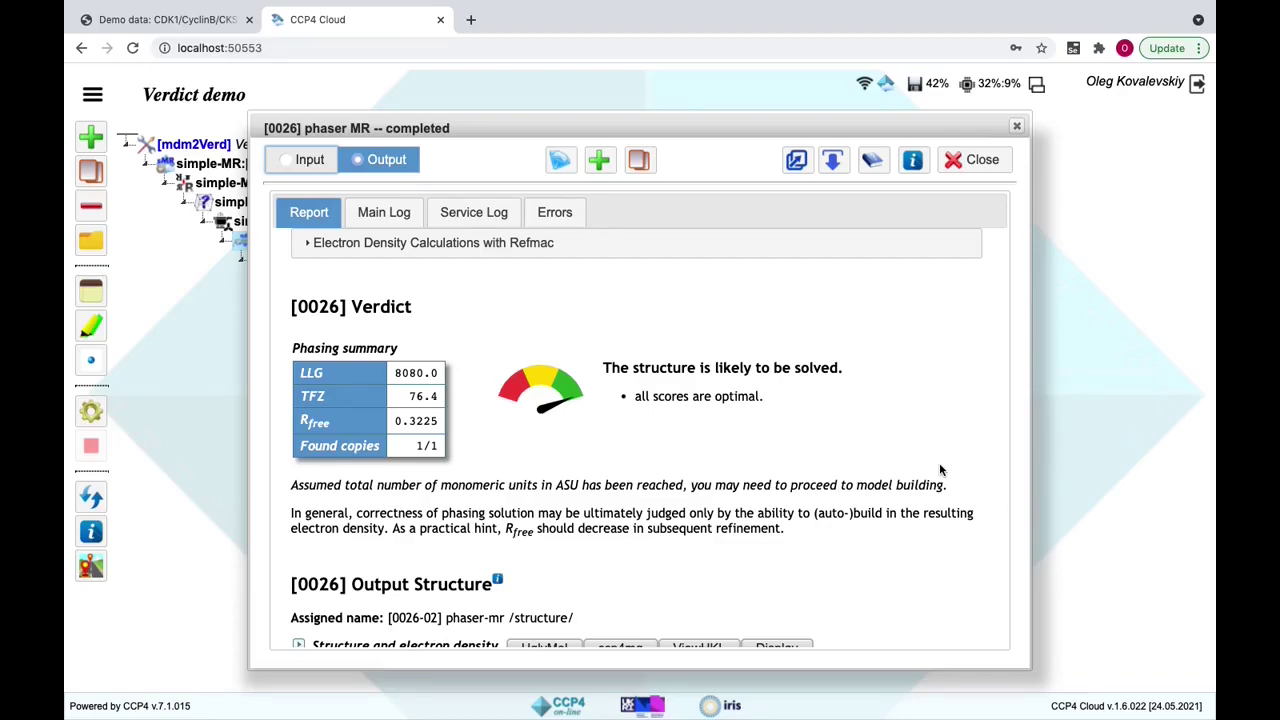
{"action": "left_click", "coordinate": [982, 162]}
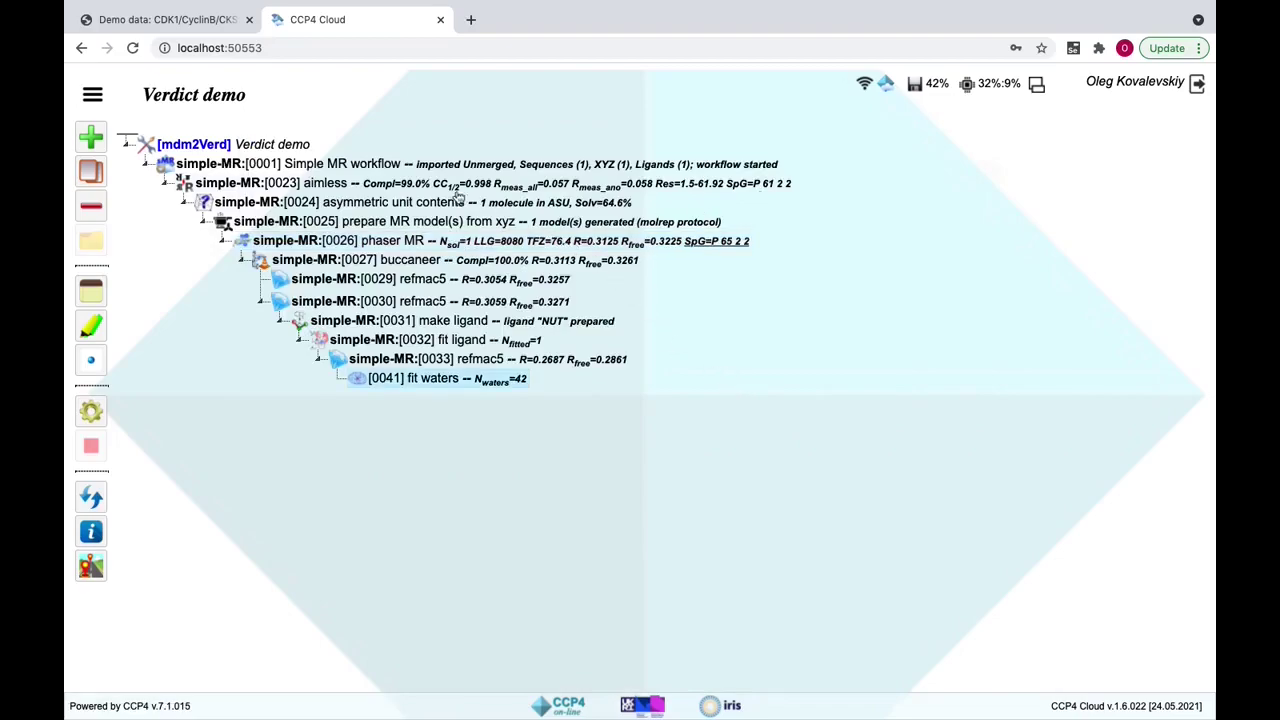
Step: Open the asymmetric unit contents job's report, read the molecule fitting statistics and Verdict section, and close it
{"action": "double_click", "coordinate": [418, 201]}
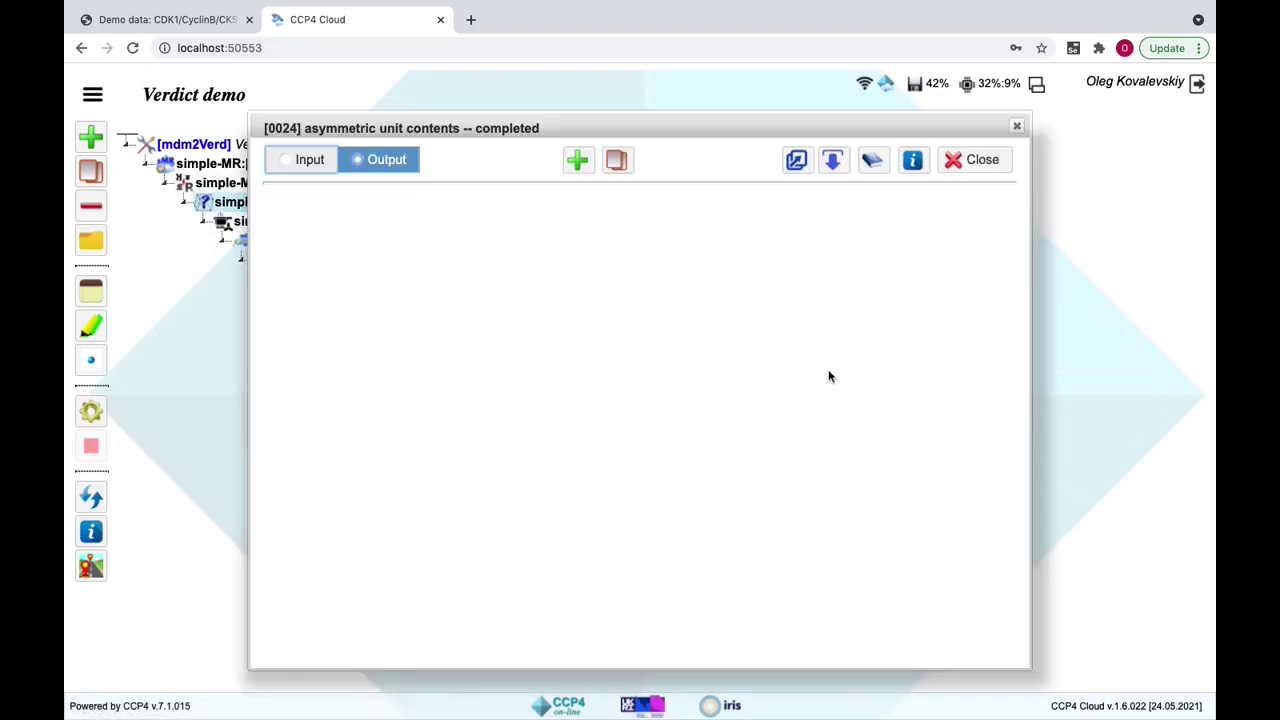
{"action": "scroll", "coordinate": [857, 378], "scroll_direction": "down", "scroll_amount": 3}
{"action": "scroll", "coordinate": [857, 378], "scroll_direction": "down", "scroll_amount": 5}
{"action": "scroll", "coordinate": [832, 400], "scroll_direction": "up", "scroll_amount": 2}
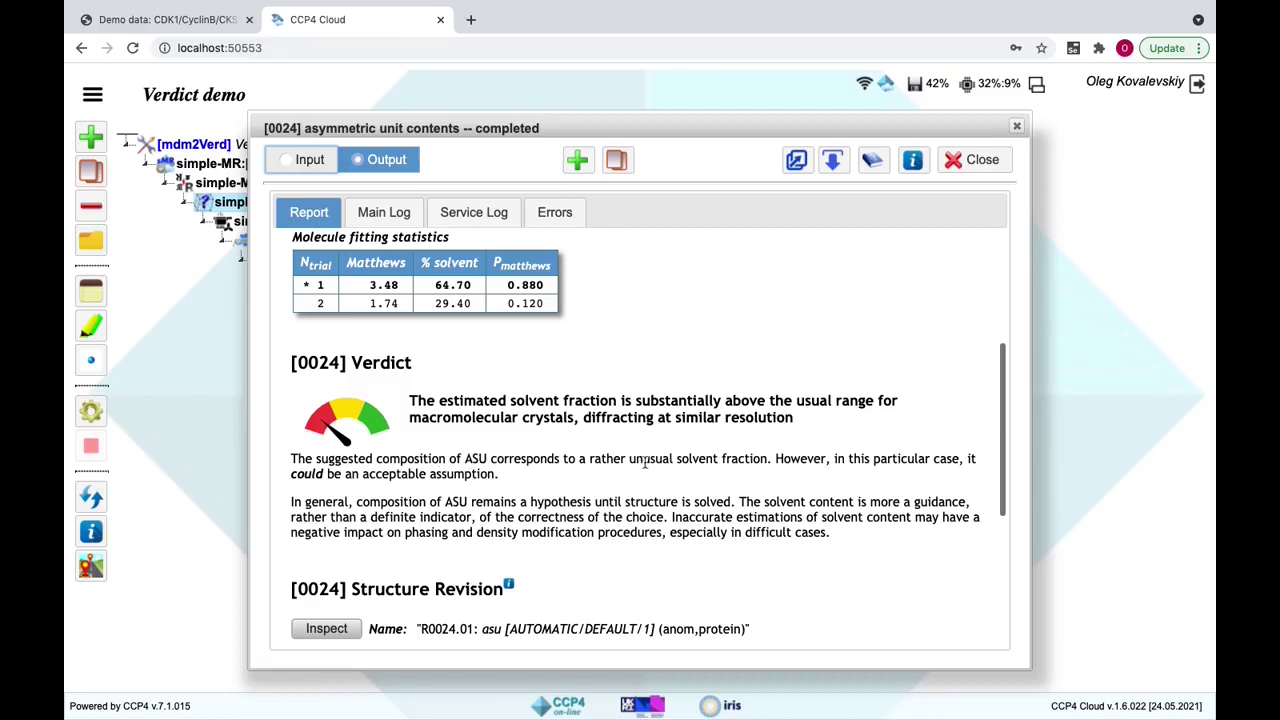
{"action": "scroll", "coordinate": [500, 330], "scroll_direction": "up", "scroll_amount": 1}
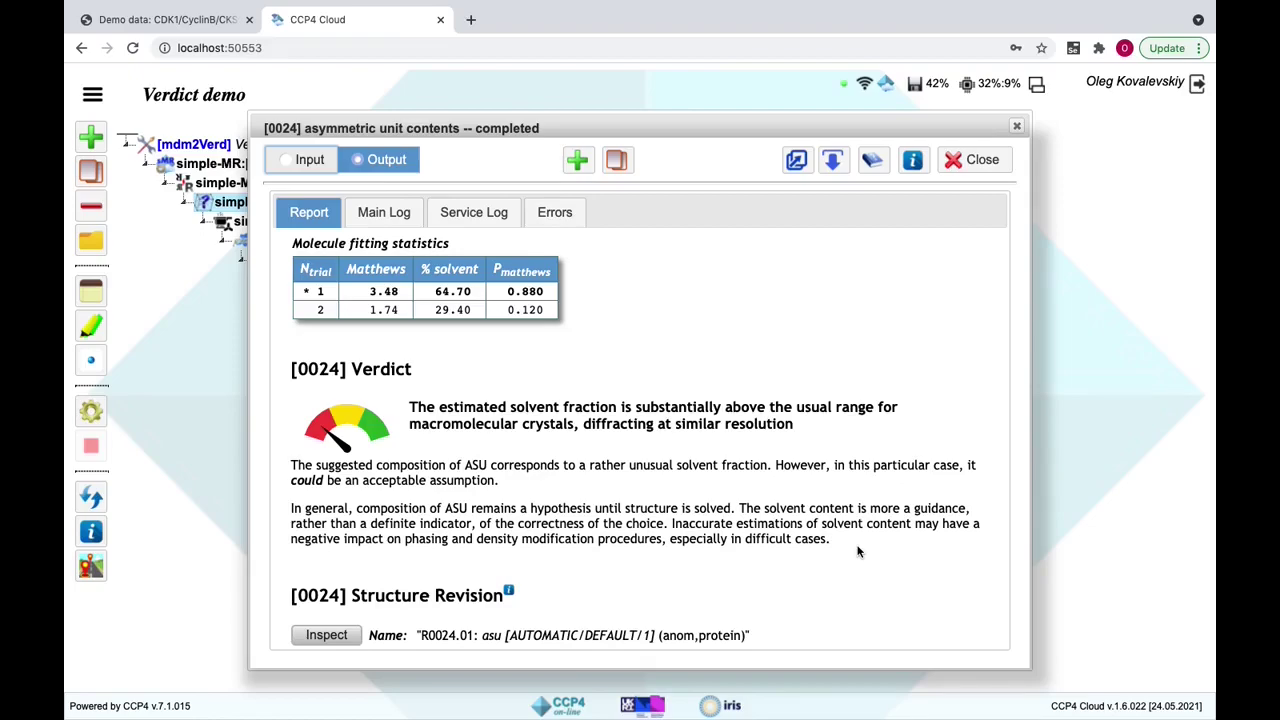
{"action": "left_click", "coordinate": [972, 159]}
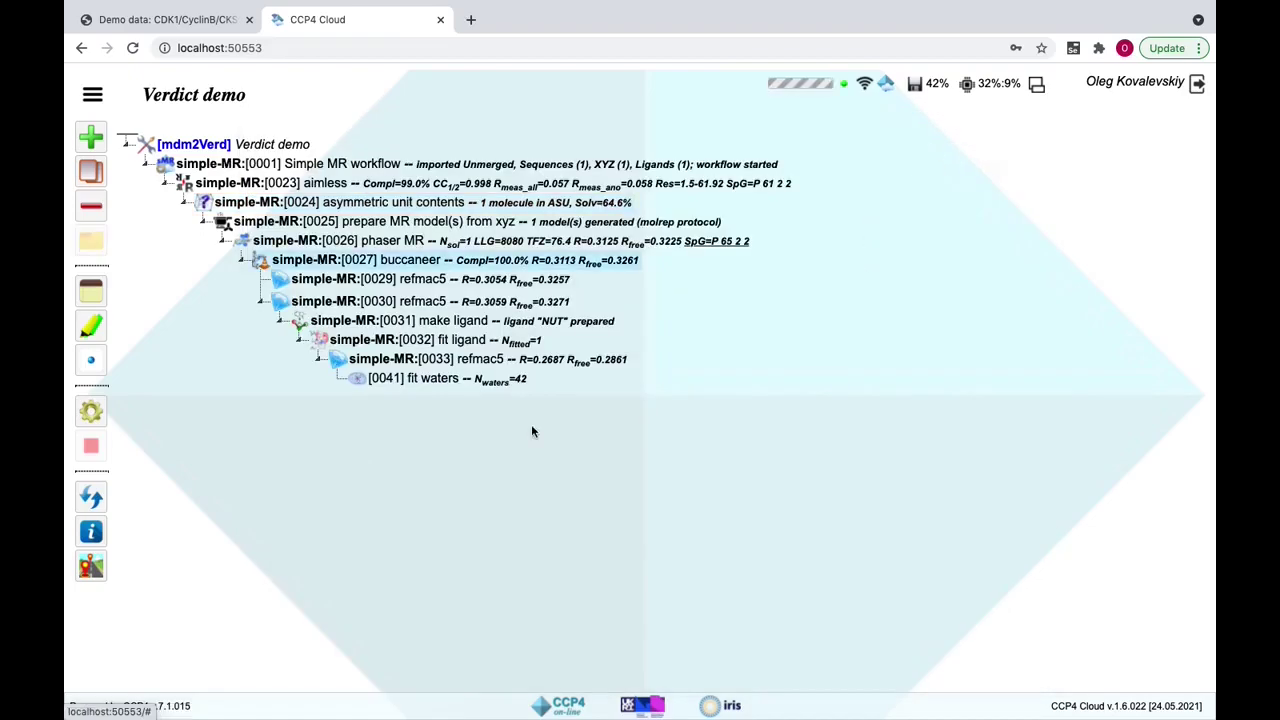
Step: Add a Refinement with Refmac job after the fit waters job and run it with the default parameters
{"action": "left_click", "coordinate": [444, 379]}
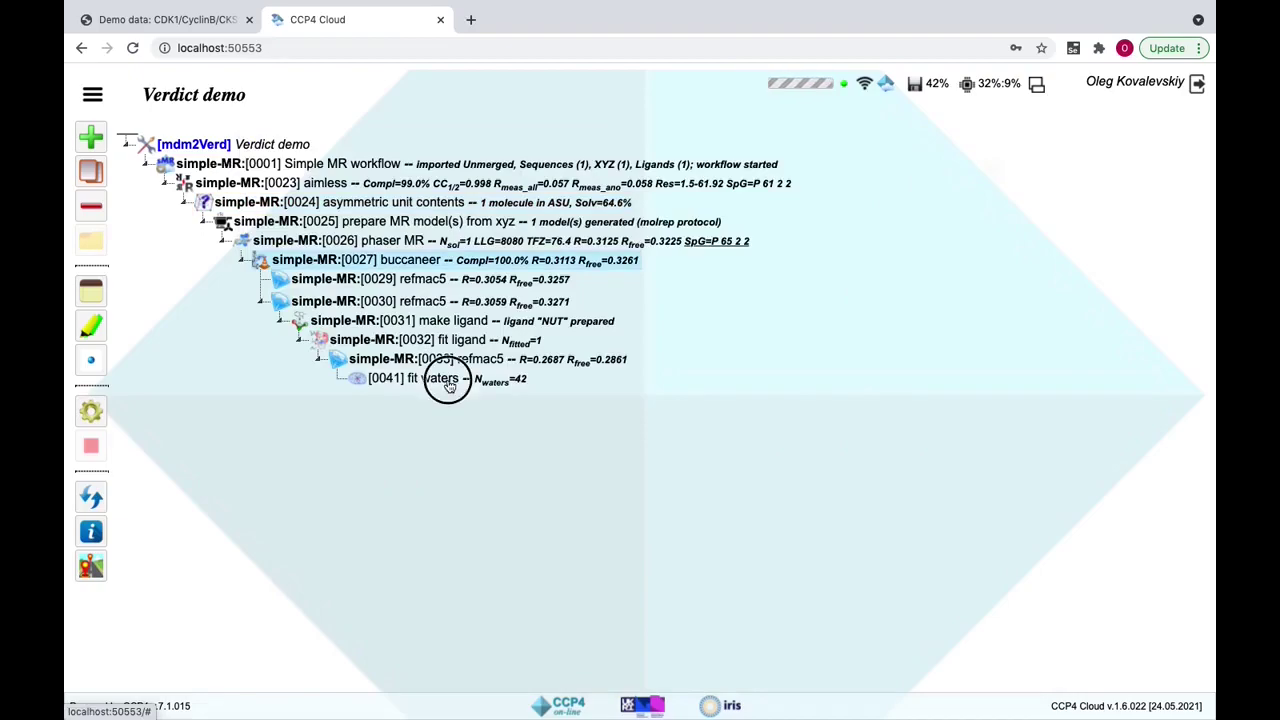
{"action": "left_click", "coordinate": [93, 137]}
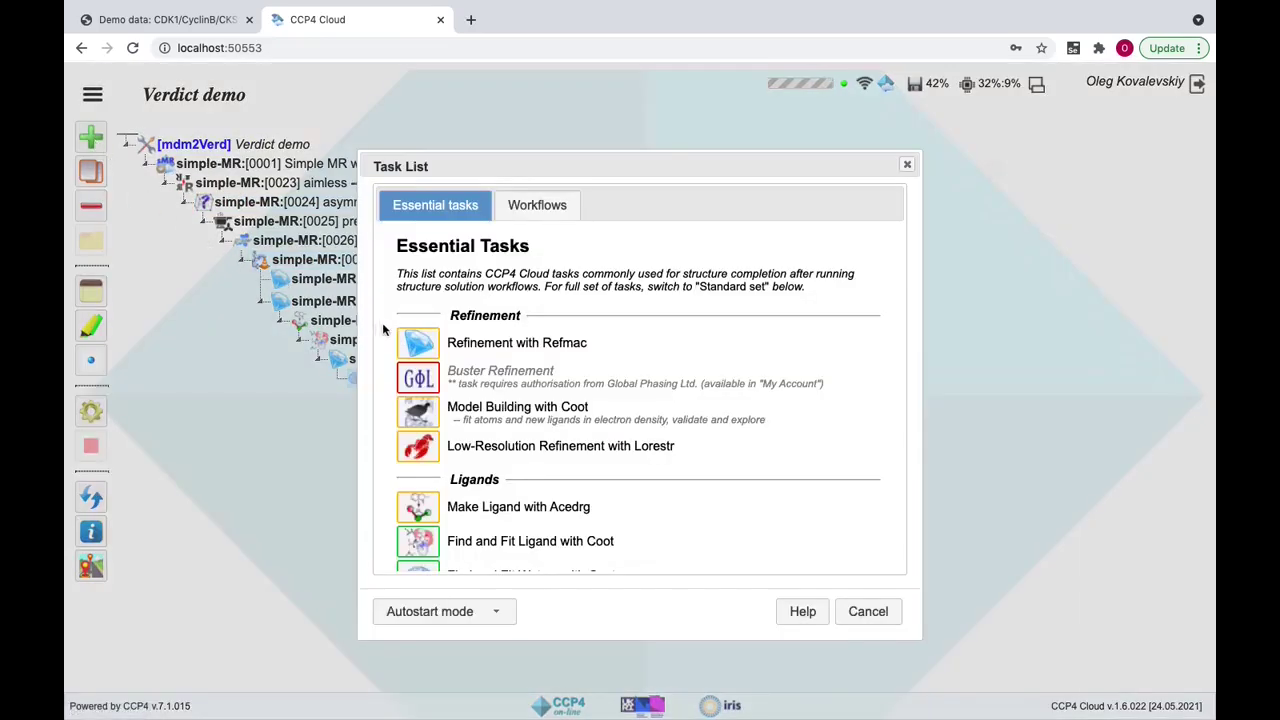
{"action": "left_click", "coordinate": [424, 344]}
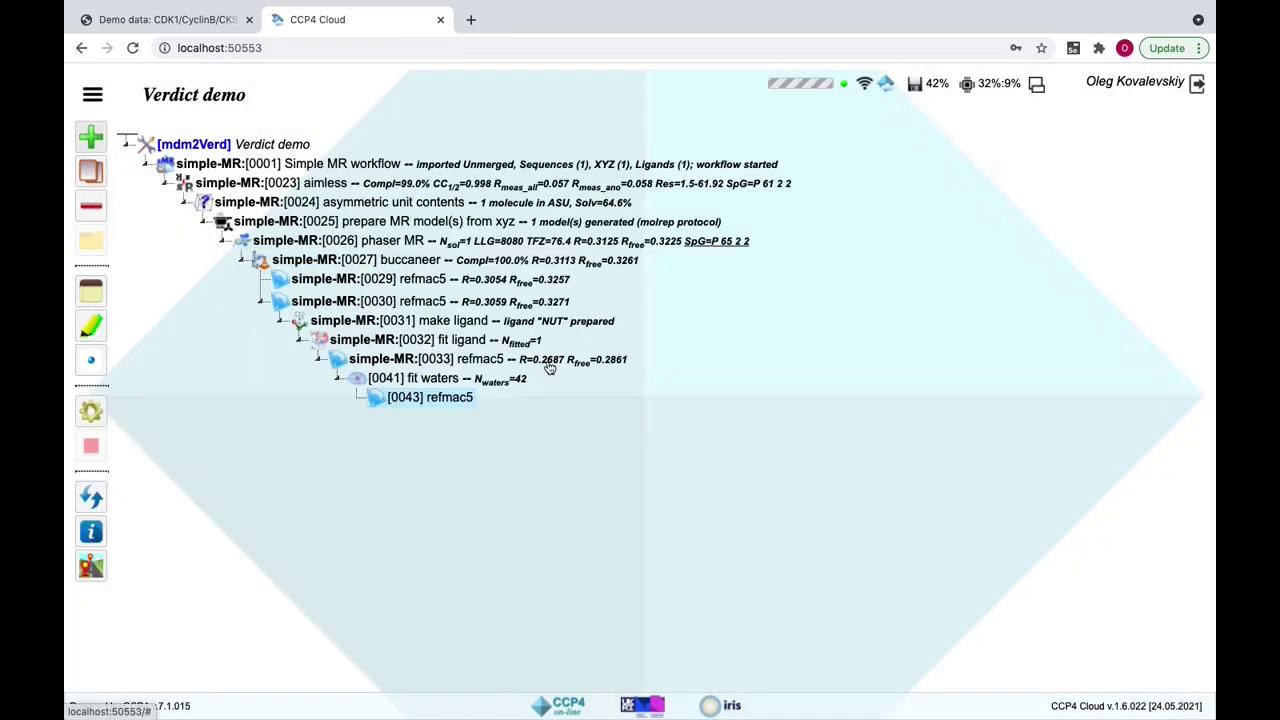
{"action": "double_click", "coordinate": [432, 397]}
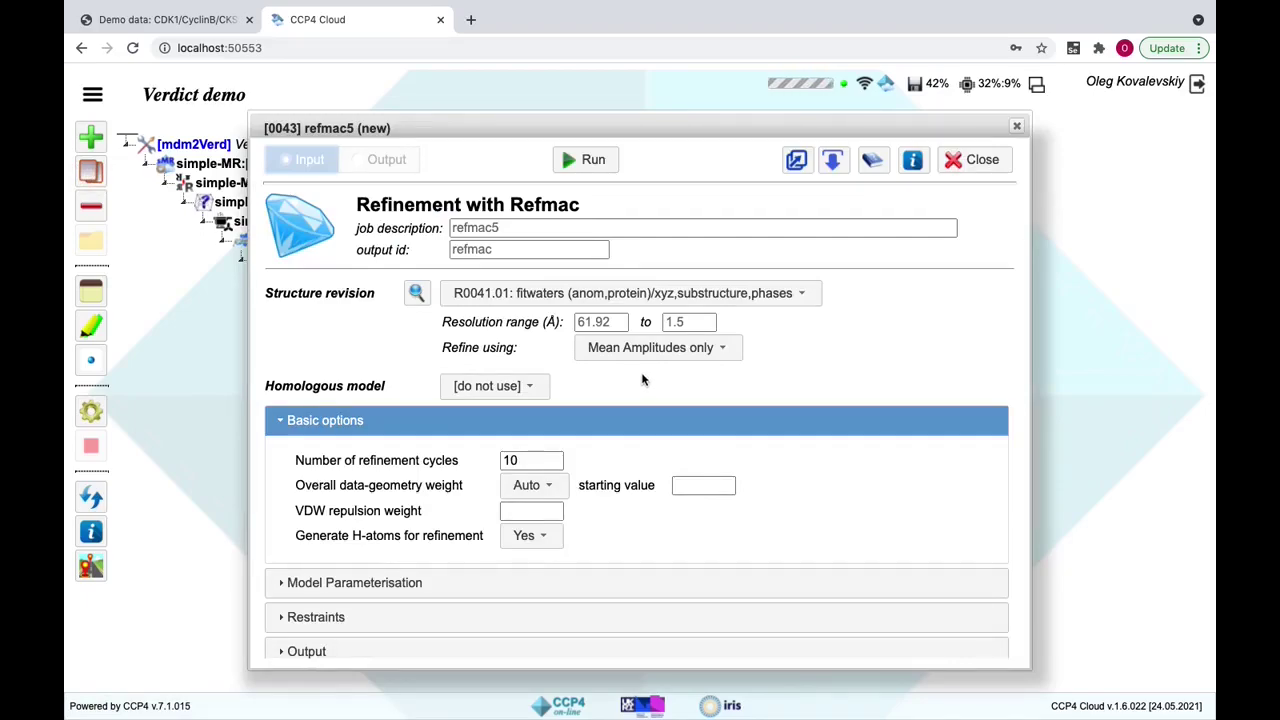
{"action": "scroll", "coordinate": [911, 363], "scroll_direction": "down", "scroll_amount": 2}
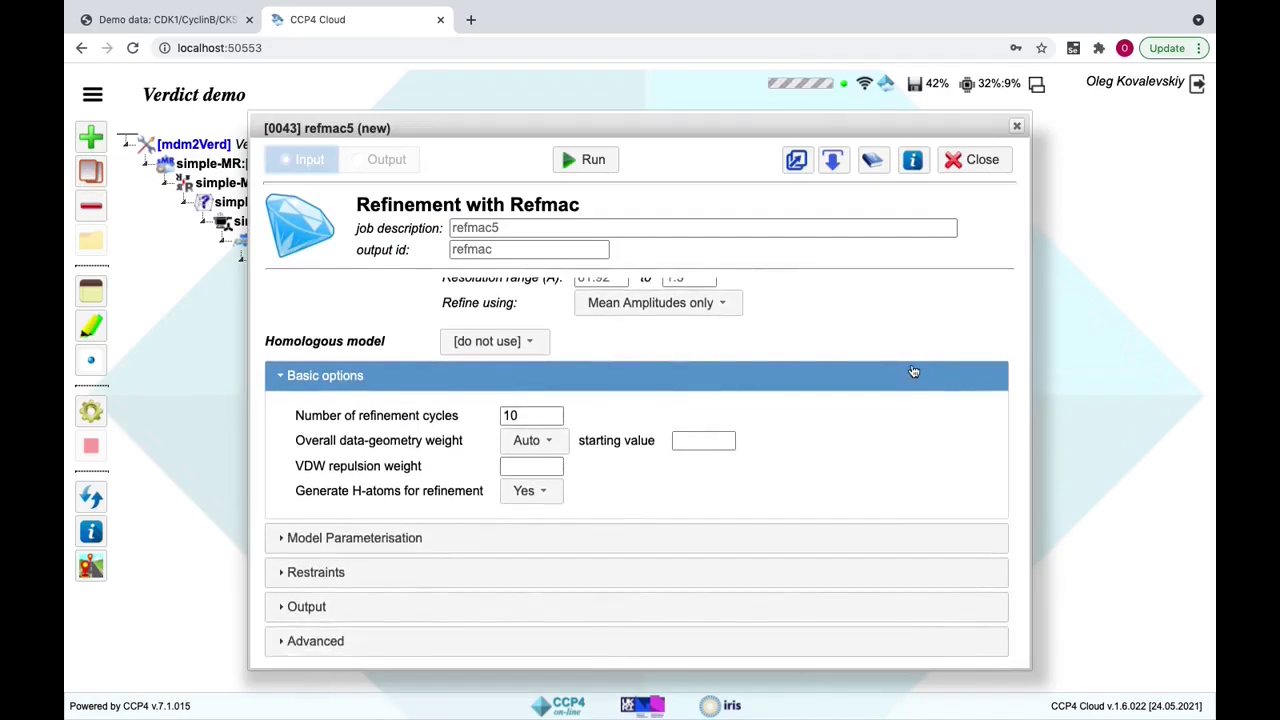
{"action": "scroll", "coordinate": [895, 397], "scroll_direction": "up", "scroll_amount": 2}
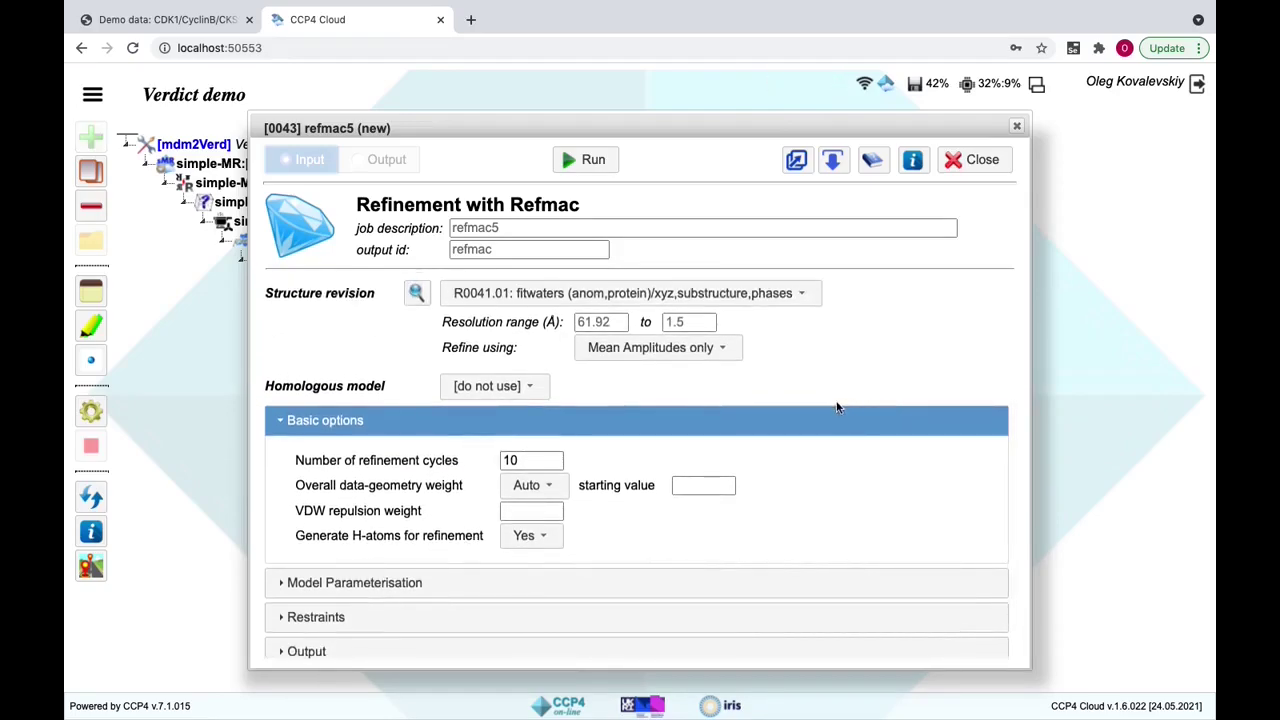
{"action": "left_click", "coordinate": [592, 162]}
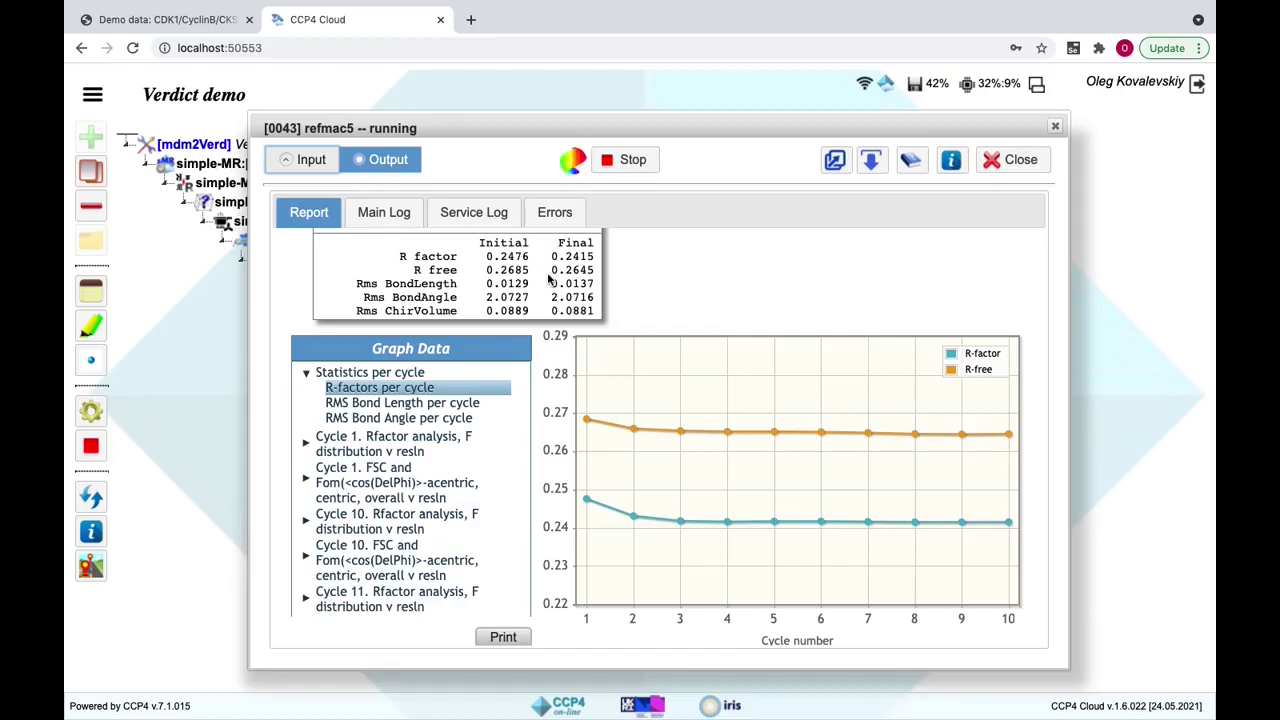
Step: Examine the refmac5 report's R-factor graph, the Verdict's refinement summary and its suggestions for improving the structure
{"action": "scroll", "coordinate": [976, 287], "scroll_direction": "down", "scroll_amount": 3}
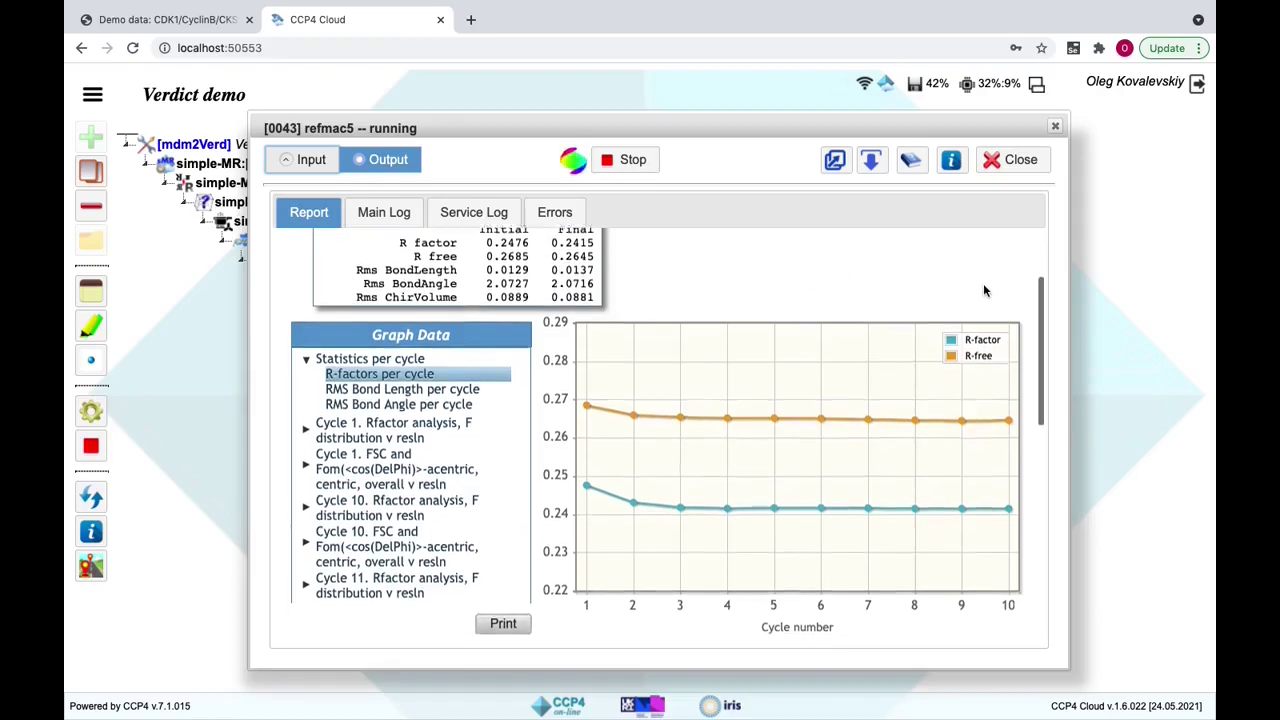
{"action": "scroll", "coordinate": [984, 291], "scroll_direction": "down", "scroll_amount": 2}
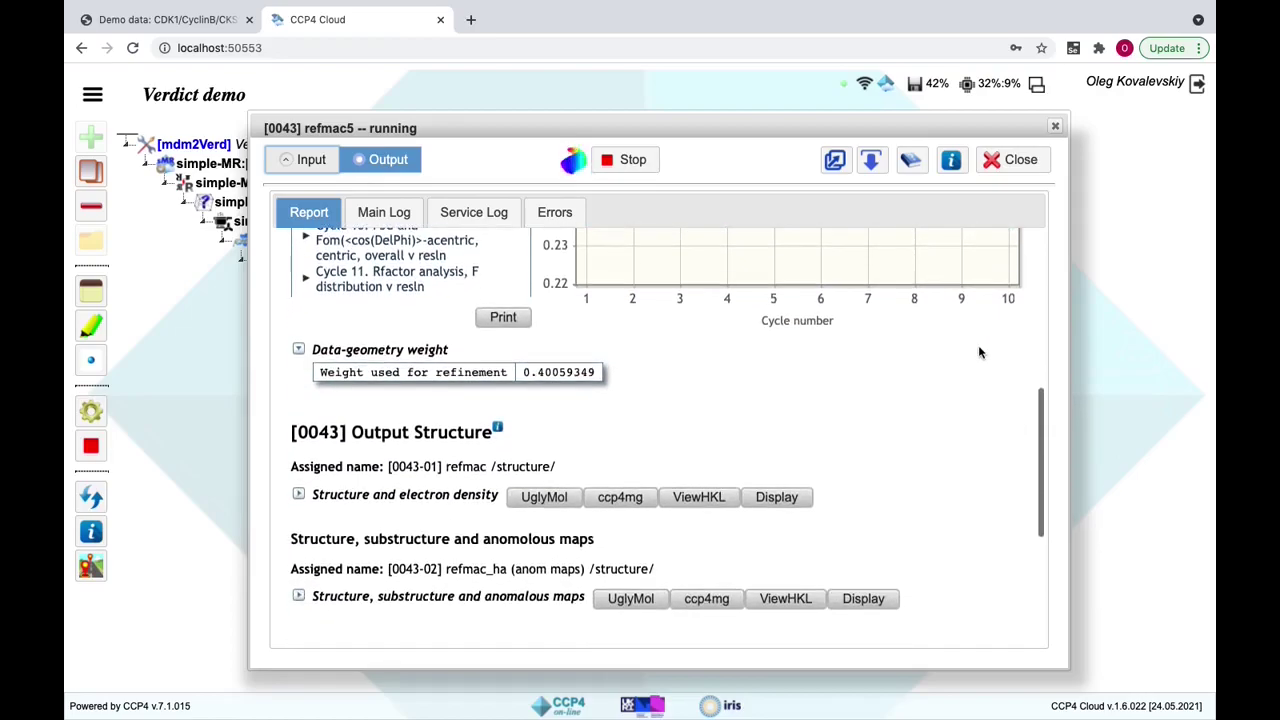
{"action": "scroll", "coordinate": [980, 346], "scroll_direction": "down", "scroll_amount": 1}
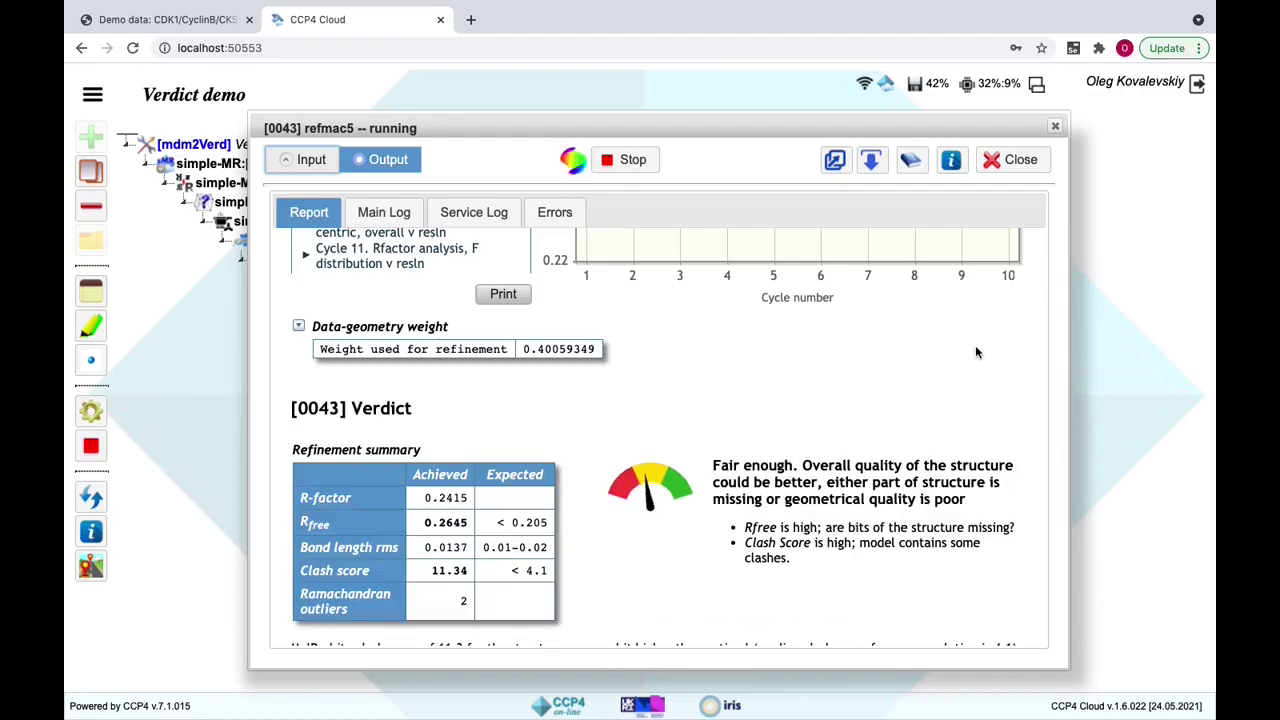
{"action": "scroll", "coordinate": [977, 352], "scroll_direction": "down", "scroll_amount": 2}
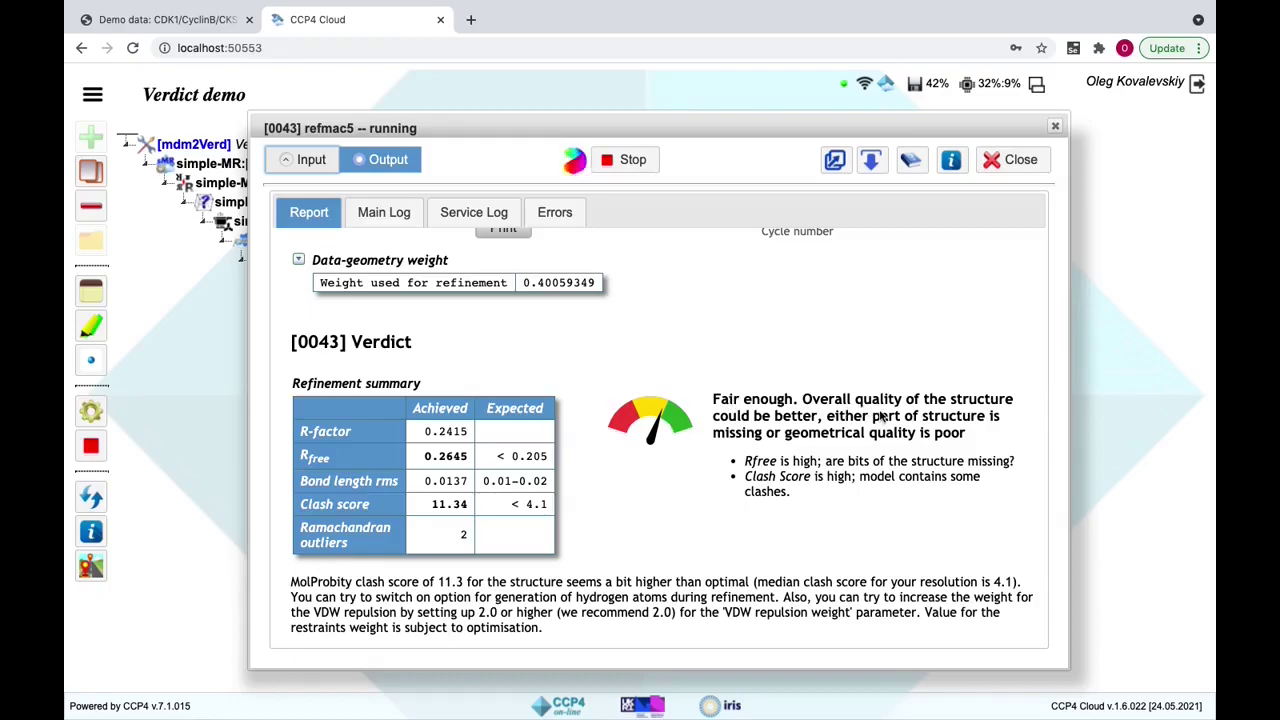
{"action": "scroll", "coordinate": [893, 412], "scroll_direction": "down", "scroll_amount": 1}
{"action": "scroll", "coordinate": [893, 412], "scroll_direction": "down", "scroll_amount": 1}
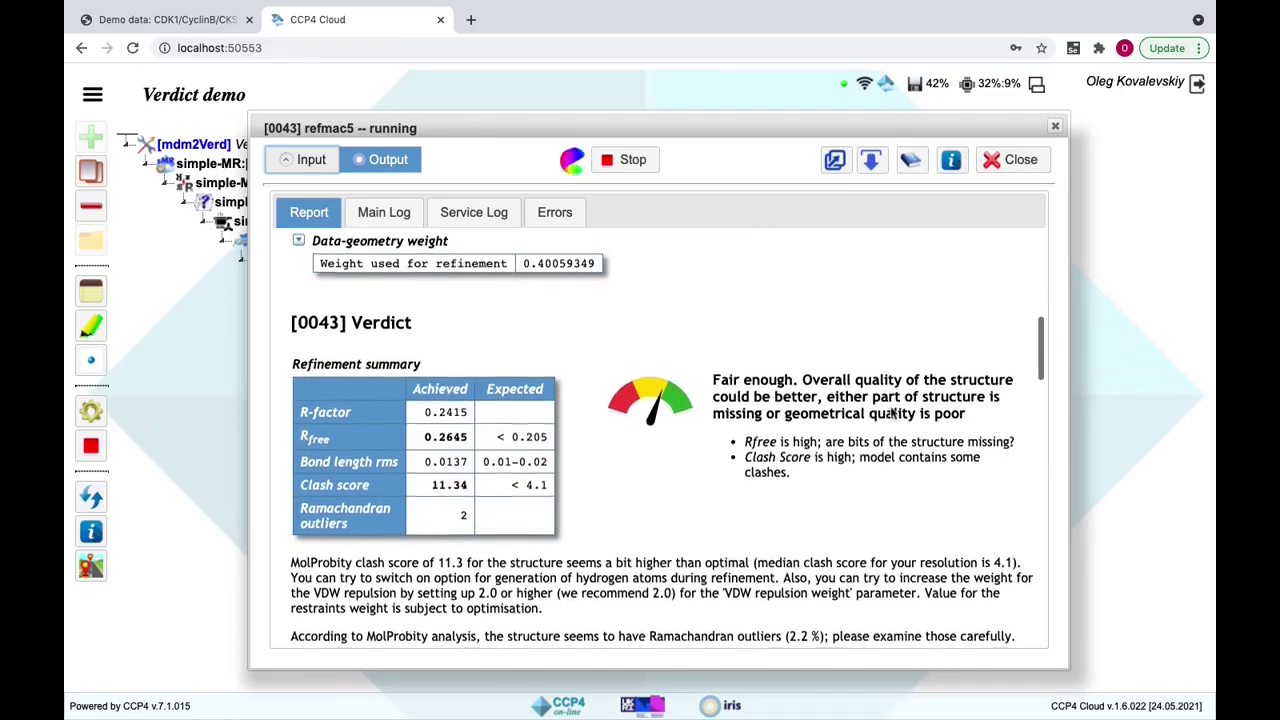
{"action": "scroll", "coordinate": [591, 495], "scroll_direction": "down", "scroll_amount": 1}
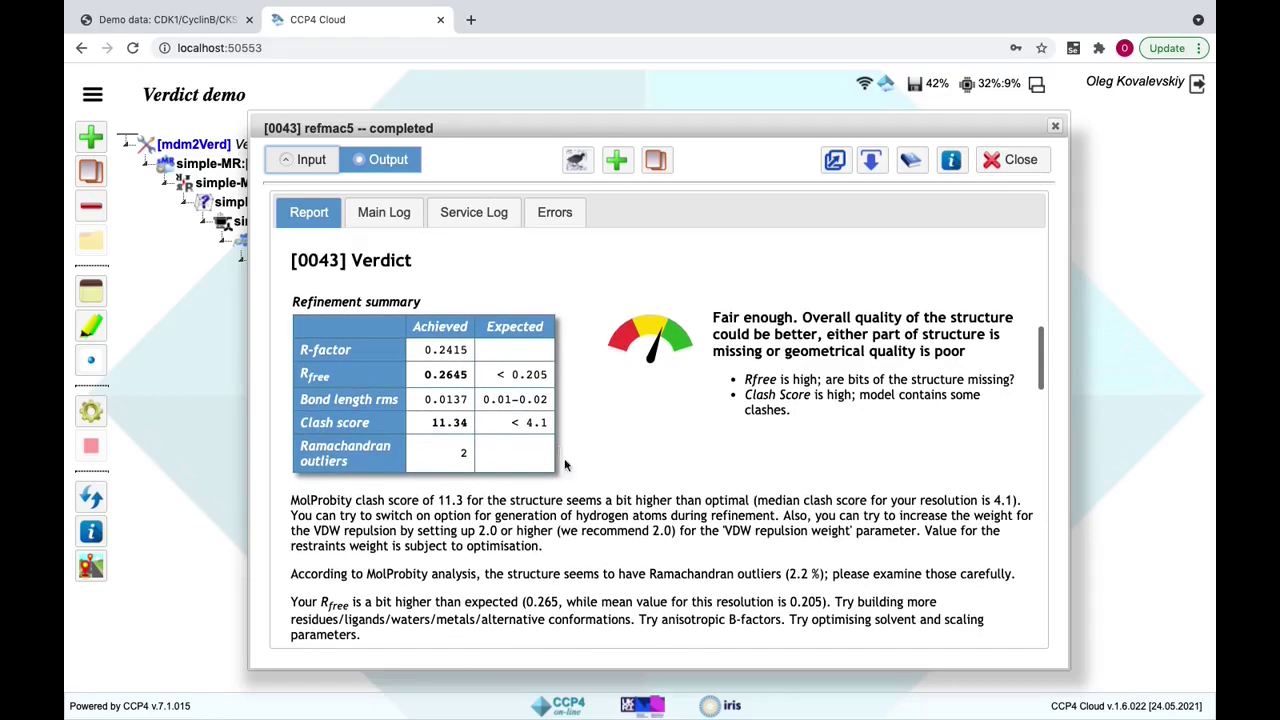
{"action": "scroll", "coordinate": [549, 497], "scroll_direction": "down", "scroll_amount": 1}
{"action": "scroll", "coordinate": [549, 497], "scroll_direction": "down", "scroll_amount": 1}
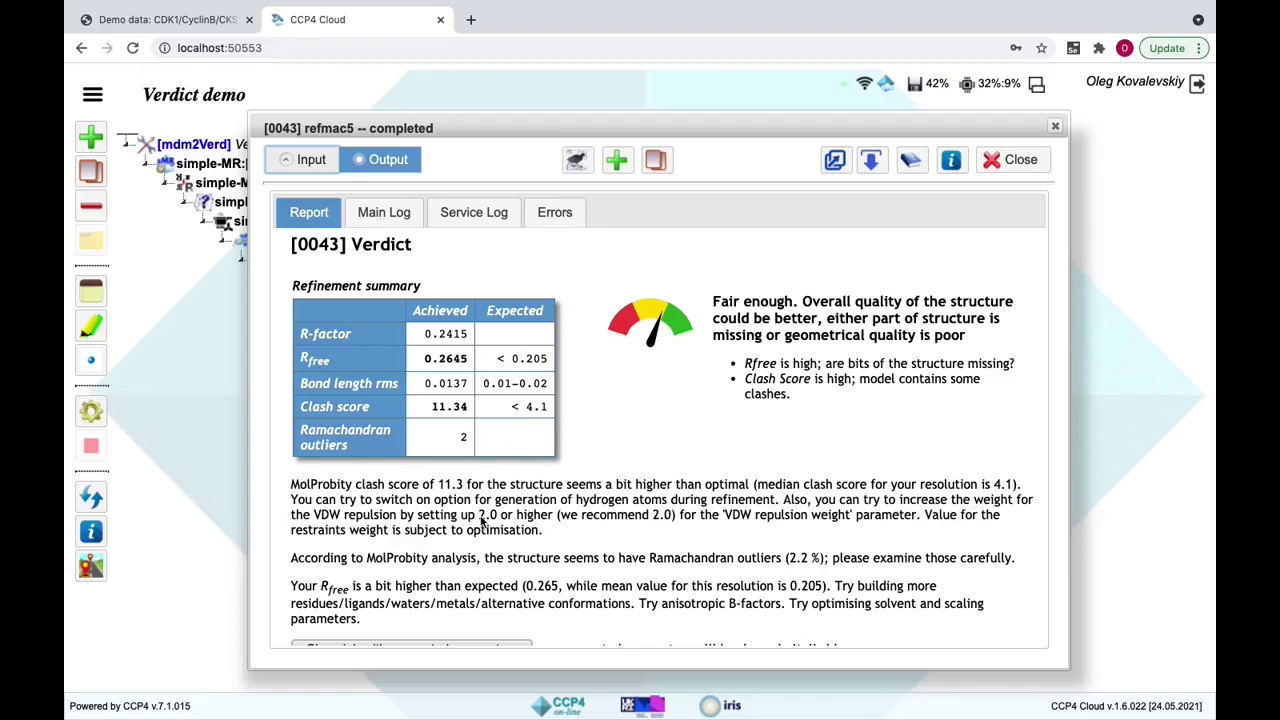
{"action": "scroll", "coordinate": [545, 522], "scroll_direction": "down", "scroll_amount": 1}
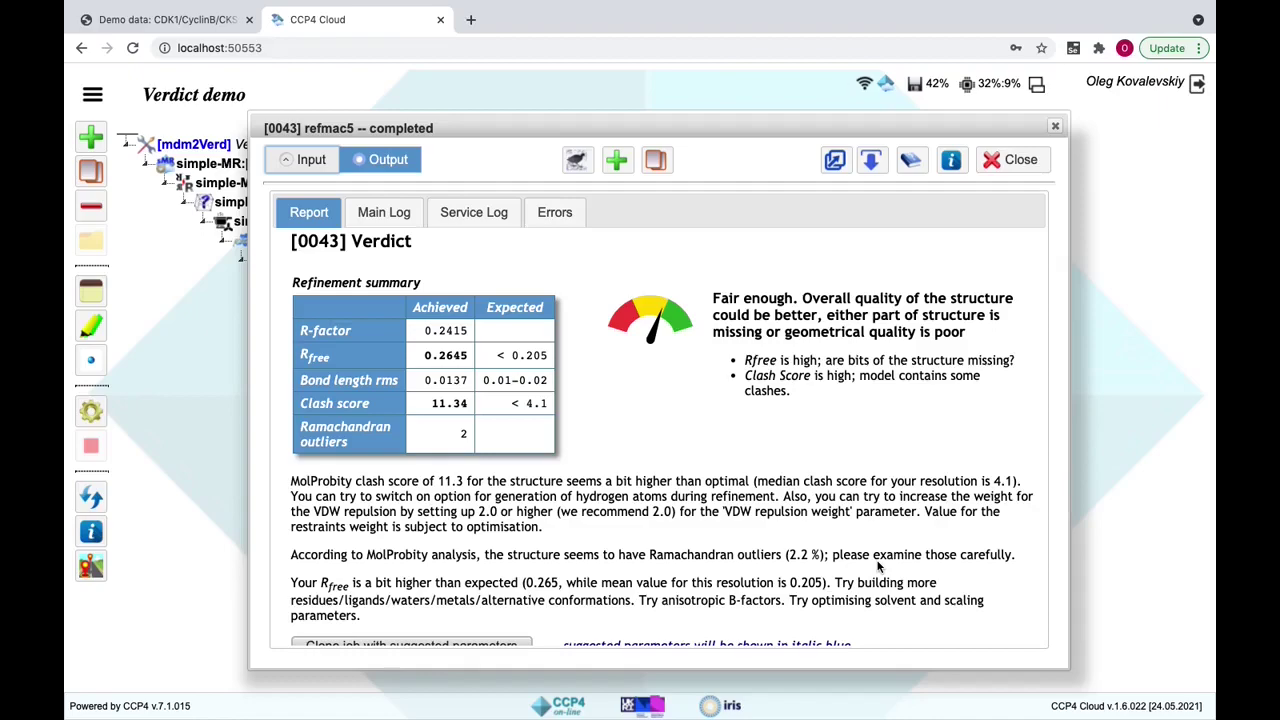
{"action": "scroll", "coordinate": [988, 567], "scroll_direction": "down", "scroll_amount": 1}
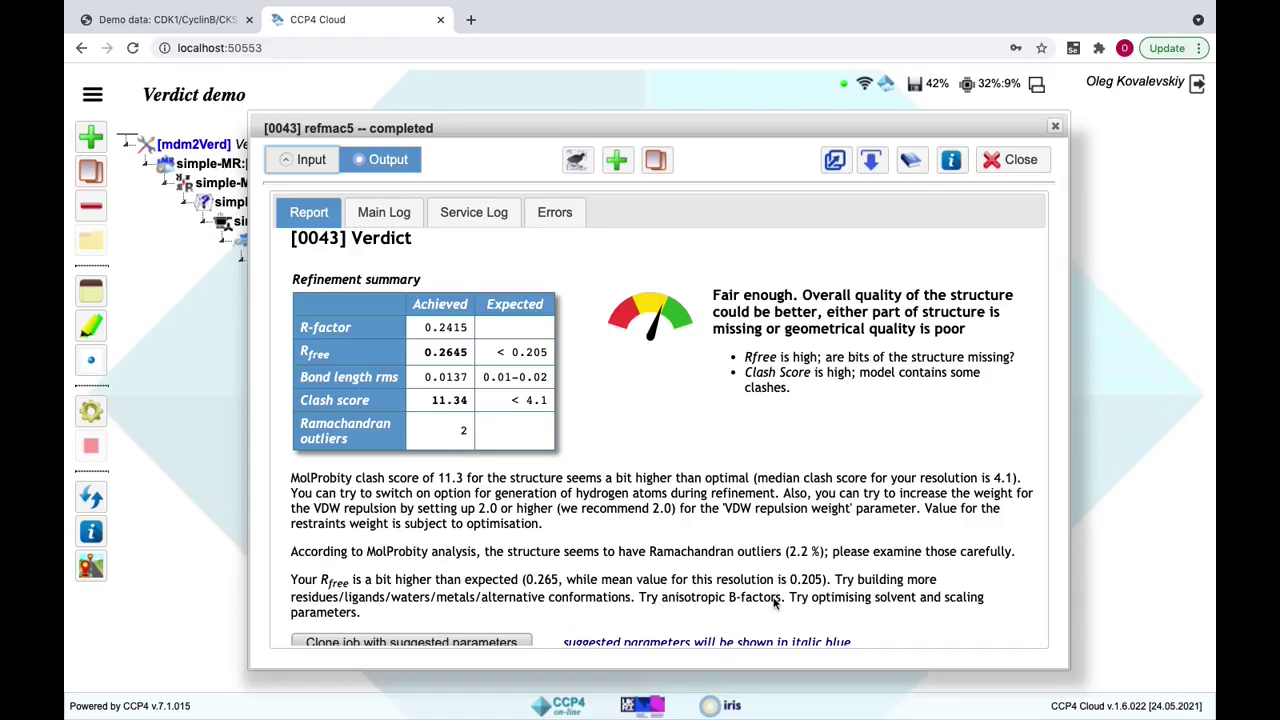
{"action": "scroll", "coordinate": [773, 598], "scroll_direction": "down", "scroll_amount": 1}
{"action": "scroll", "coordinate": [773, 600], "scroll_direction": "down", "scroll_amount": 2}
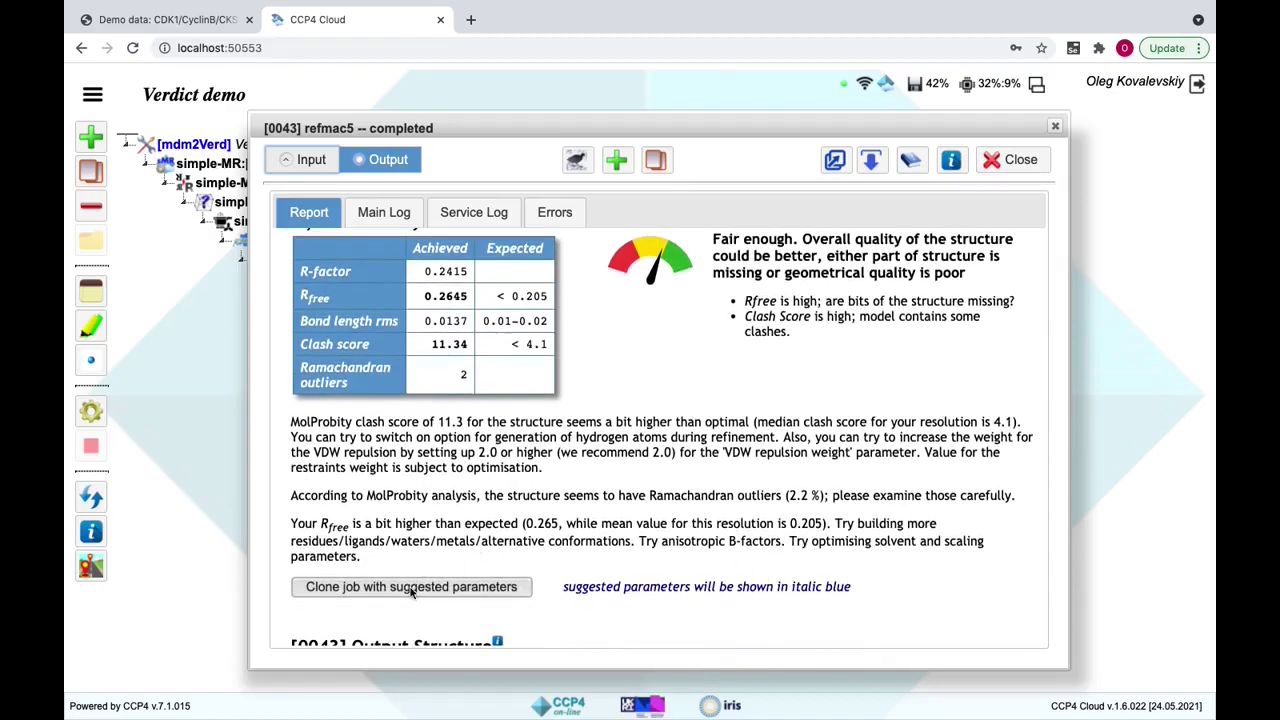
Step: Clone the refmac5 job with suggested parameters and run the clone, keeping VDW repulsion weight 2.0, H-atom generation and anisotropic B-factors
{"action": "left_click", "coordinate": [509, 588]}
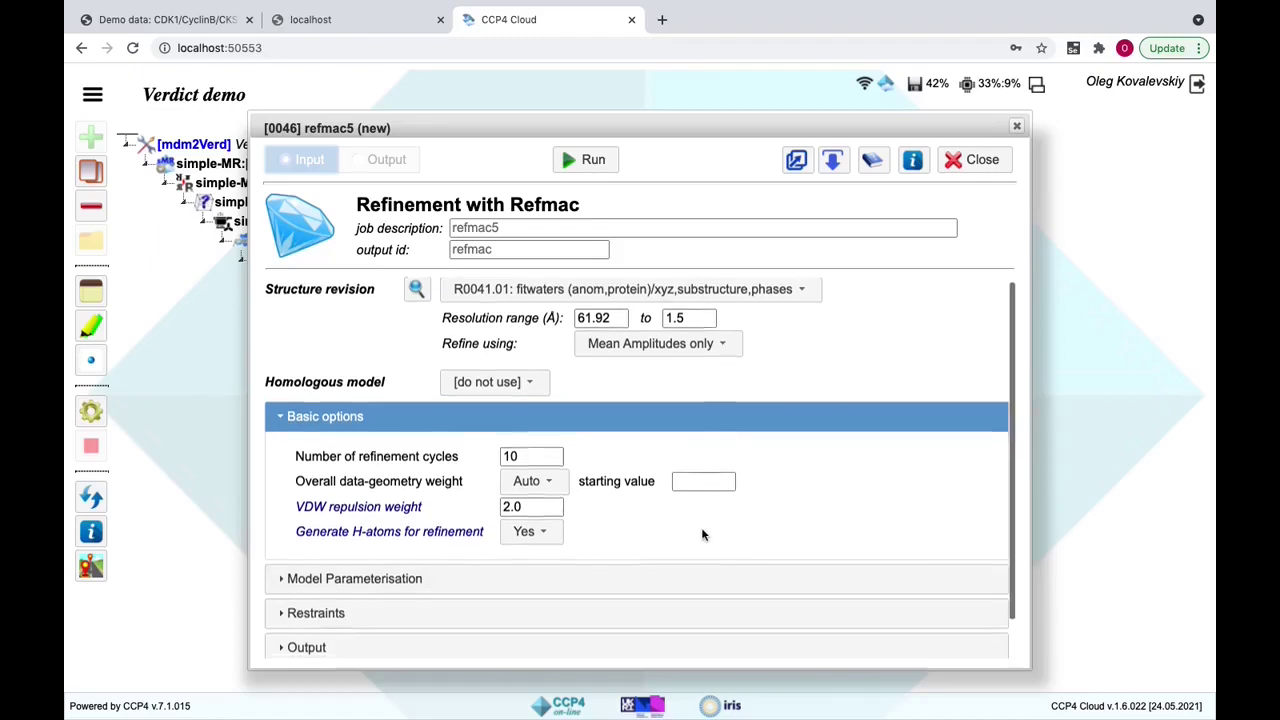
{"action": "scroll", "coordinate": [702, 535], "scroll_direction": "down", "scroll_amount": 1}
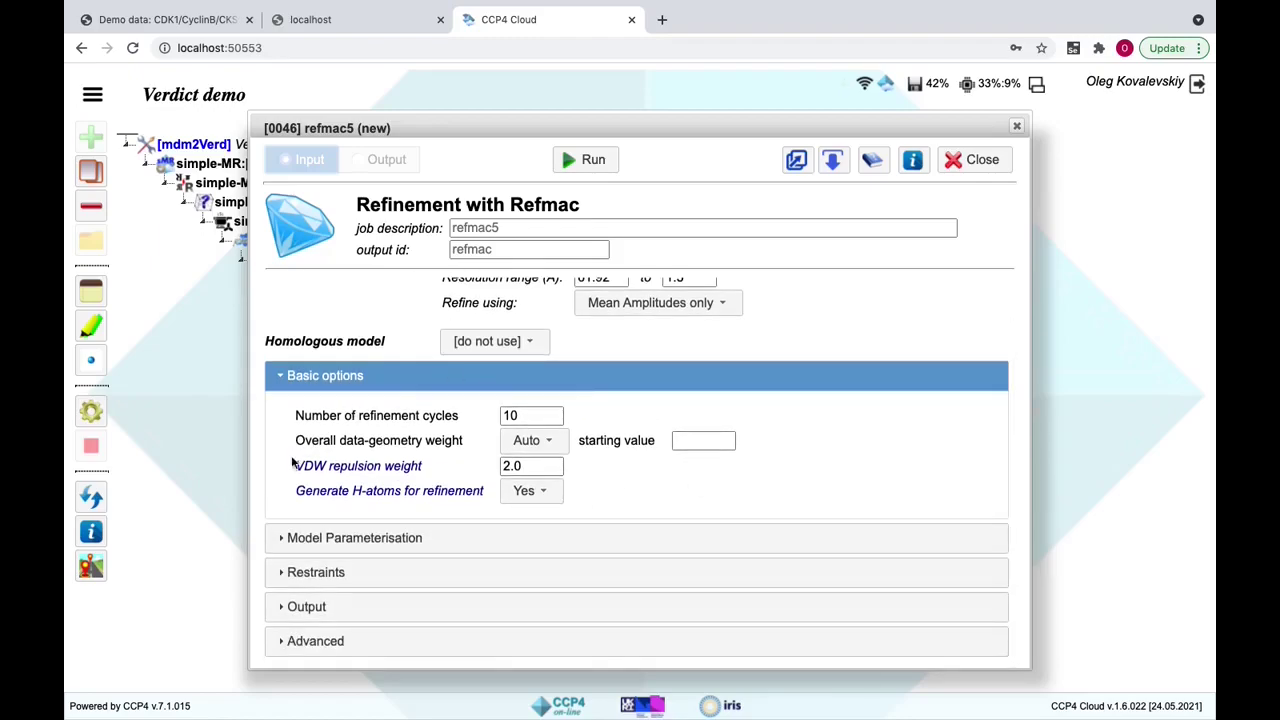
{"action": "left_click", "coordinate": [497, 537]}
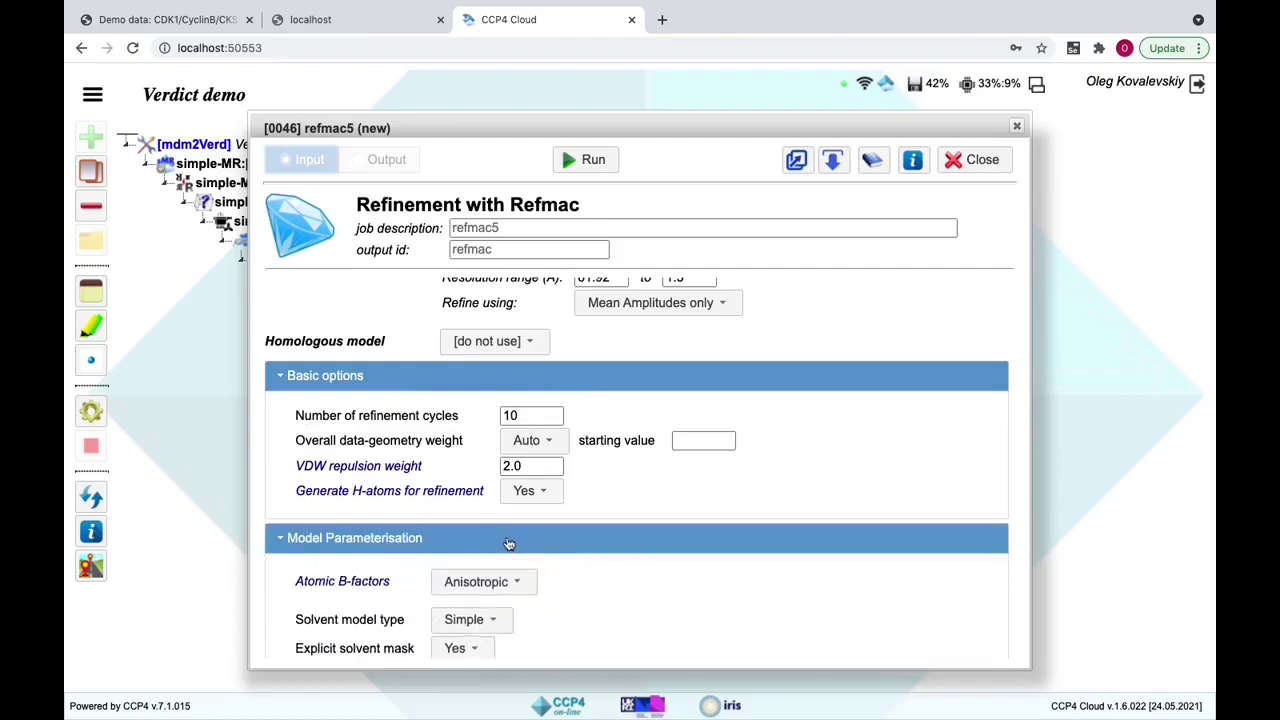
{"action": "scroll", "coordinate": [643, 514], "scroll_direction": "down", "scroll_amount": 1}
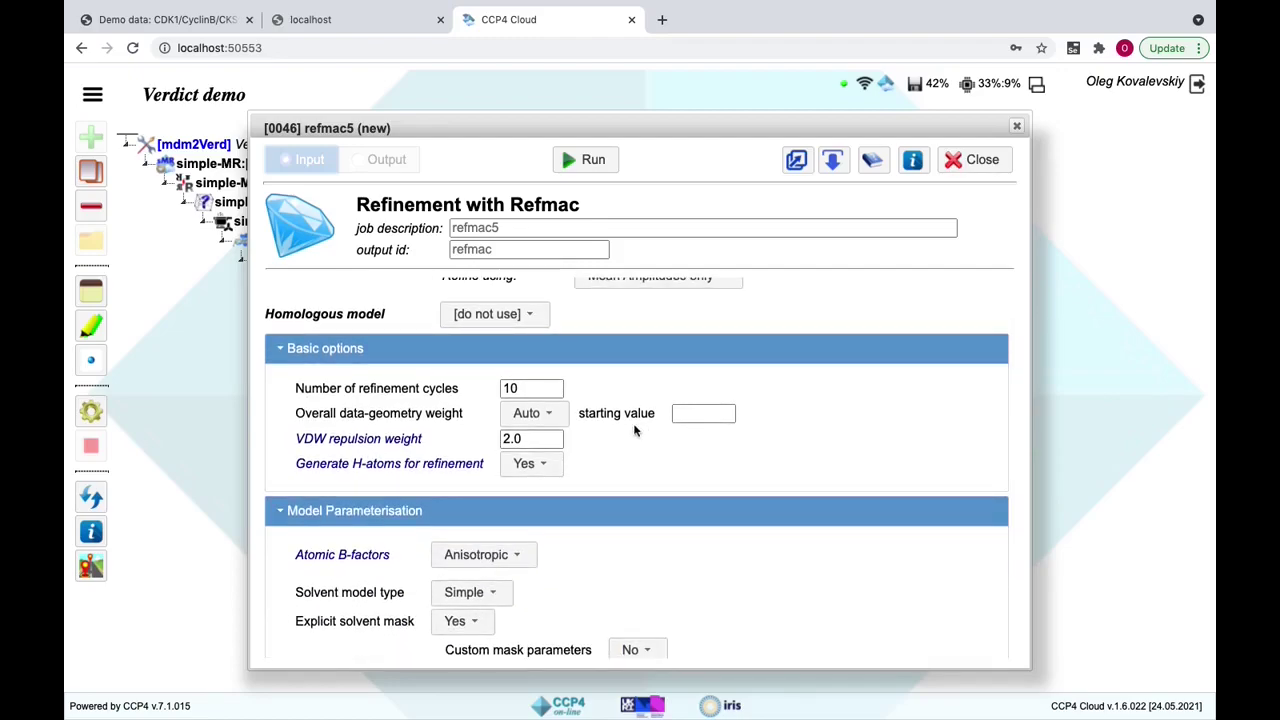
{"action": "scroll", "coordinate": [628, 436], "scroll_direction": "down", "scroll_amount": 2}
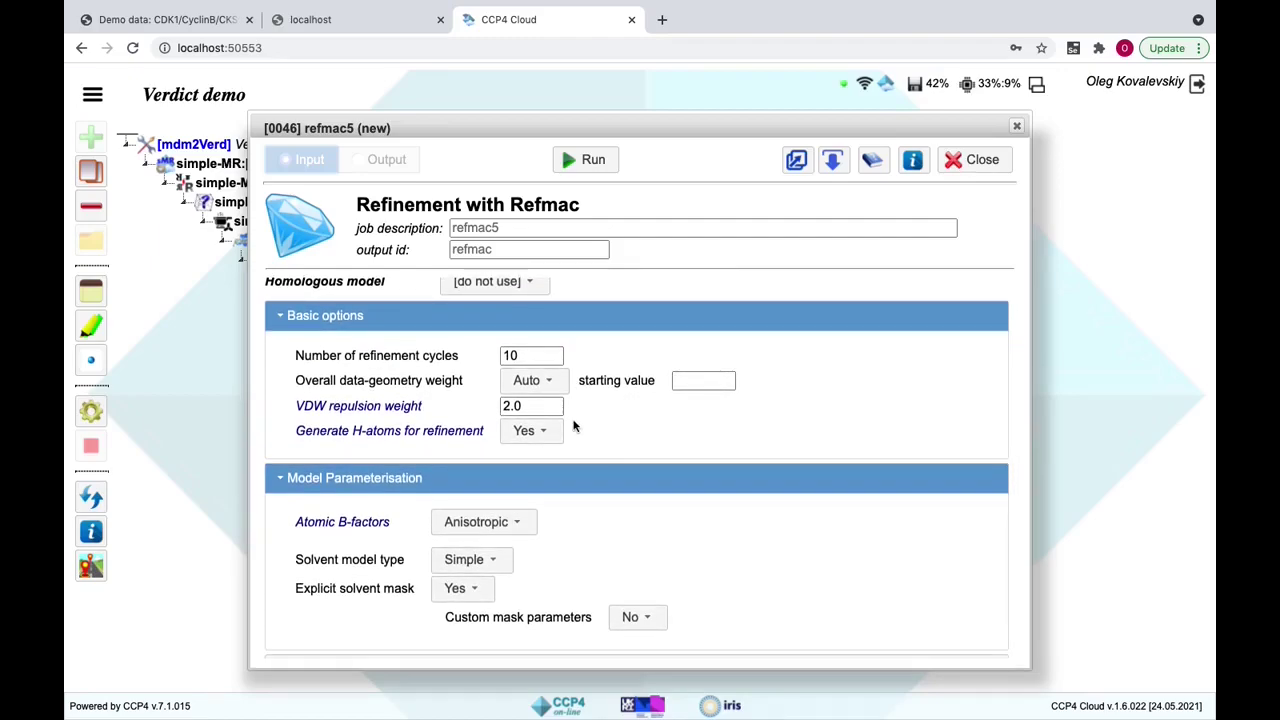
{"action": "left_click", "coordinate": [544, 405]}
{"action": "scroll", "coordinate": [630, 538], "scroll_direction": "up", "scroll_amount": 2}
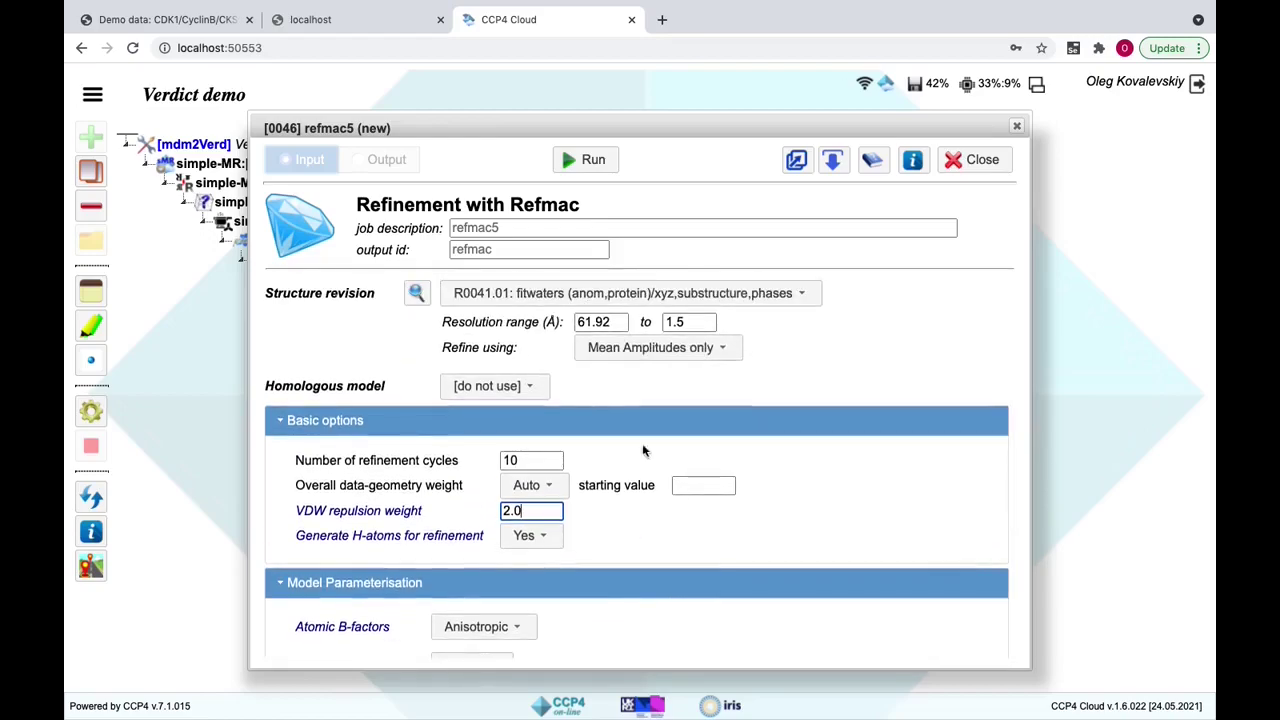
{"action": "left_click", "coordinate": [592, 162]}
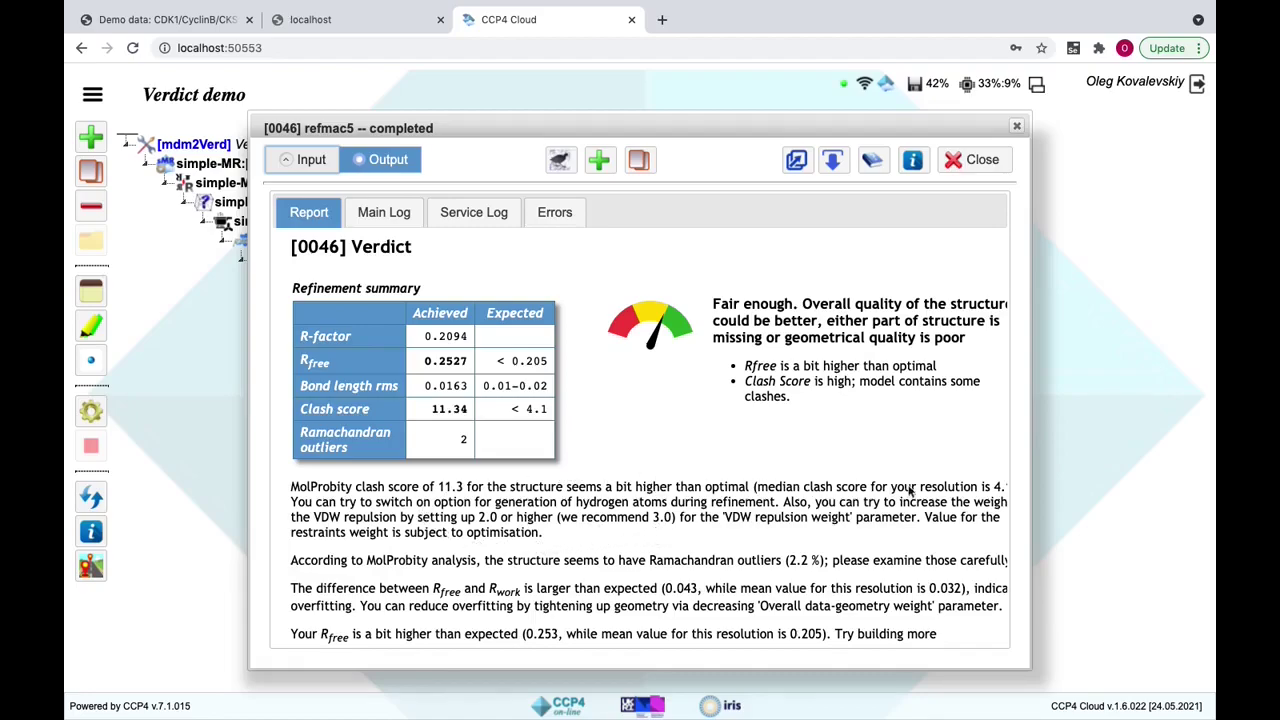
Step: Examine the cloned refinement's Verdict section, including the refinement summary and all parameter suggestions below it
{"action": "scroll", "coordinate": [880, 515], "scroll_direction": "down", "scroll_amount": 1}
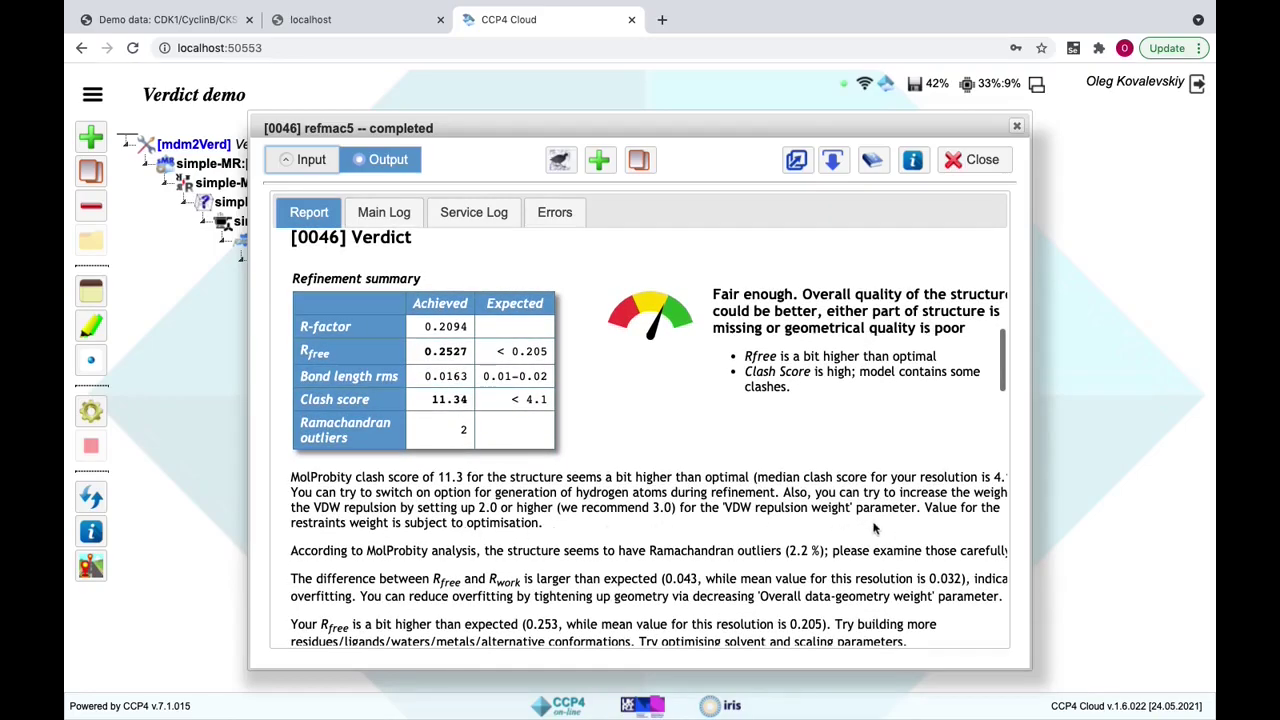
{"action": "scroll", "coordinate": [945, 543], "scroll_direction": "down", "scroll_amount": 1}
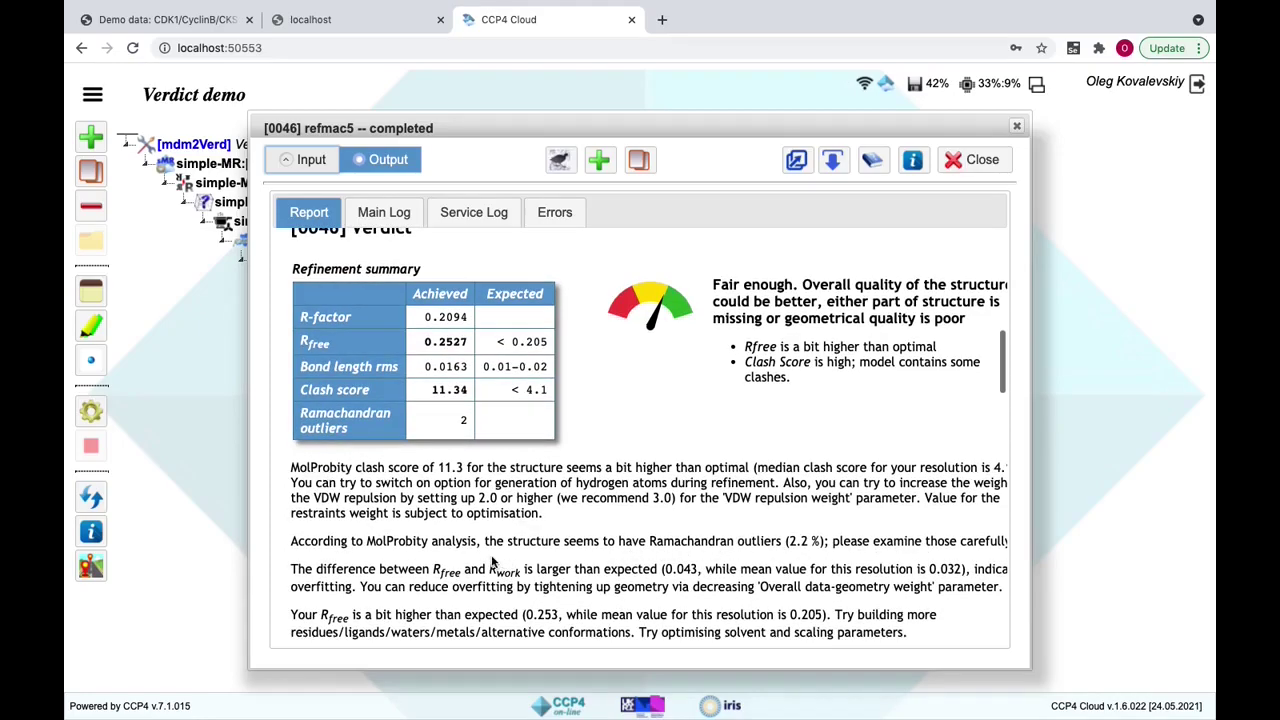
{"action": "scroll", "coordinate": [436, 563], "scroll_direction": "down", "scroll_amount": 1}
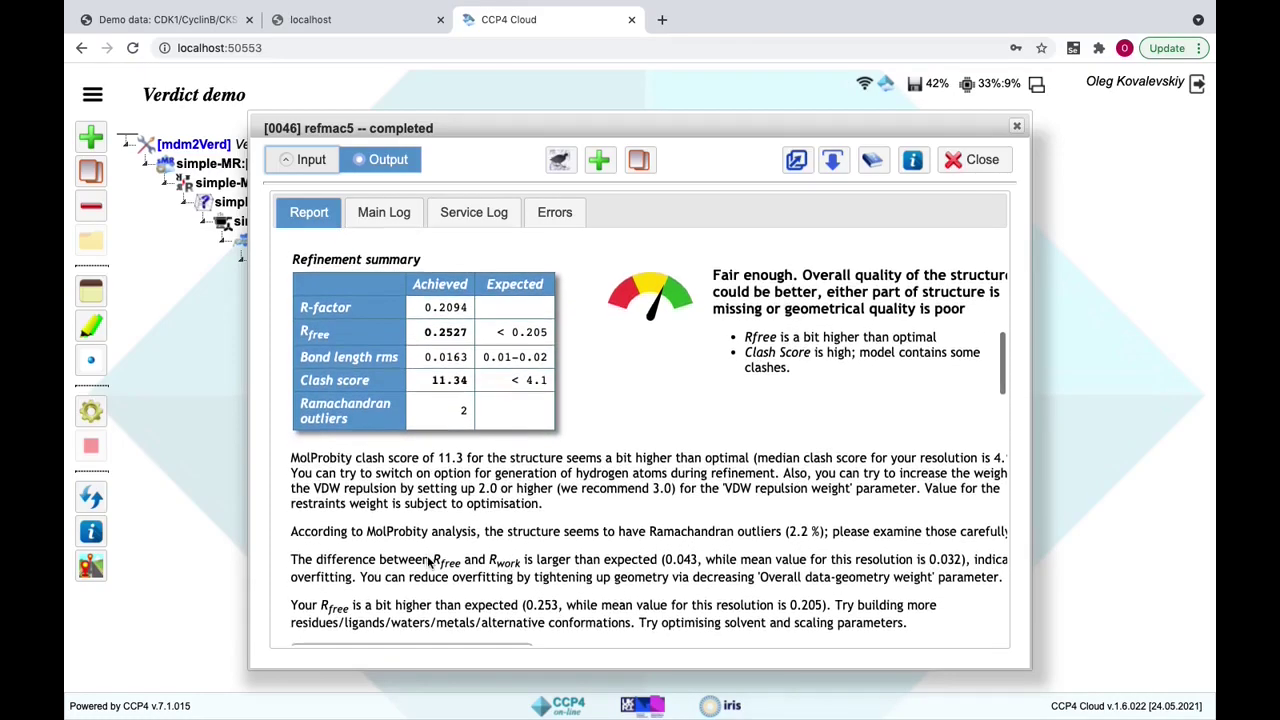
{"action": "scroll", "coordinate": [430, 563], "scroll_direction": "up", "scroll_amount": 1}
{"action": "scroll", "coordinate": [430, 563], "scroll_direction": "down", "scroll_amount": 2}
{"action": "scroll", "coordinate": [430, 563], "scroll_direction": "down", "scroll_amount": 1}
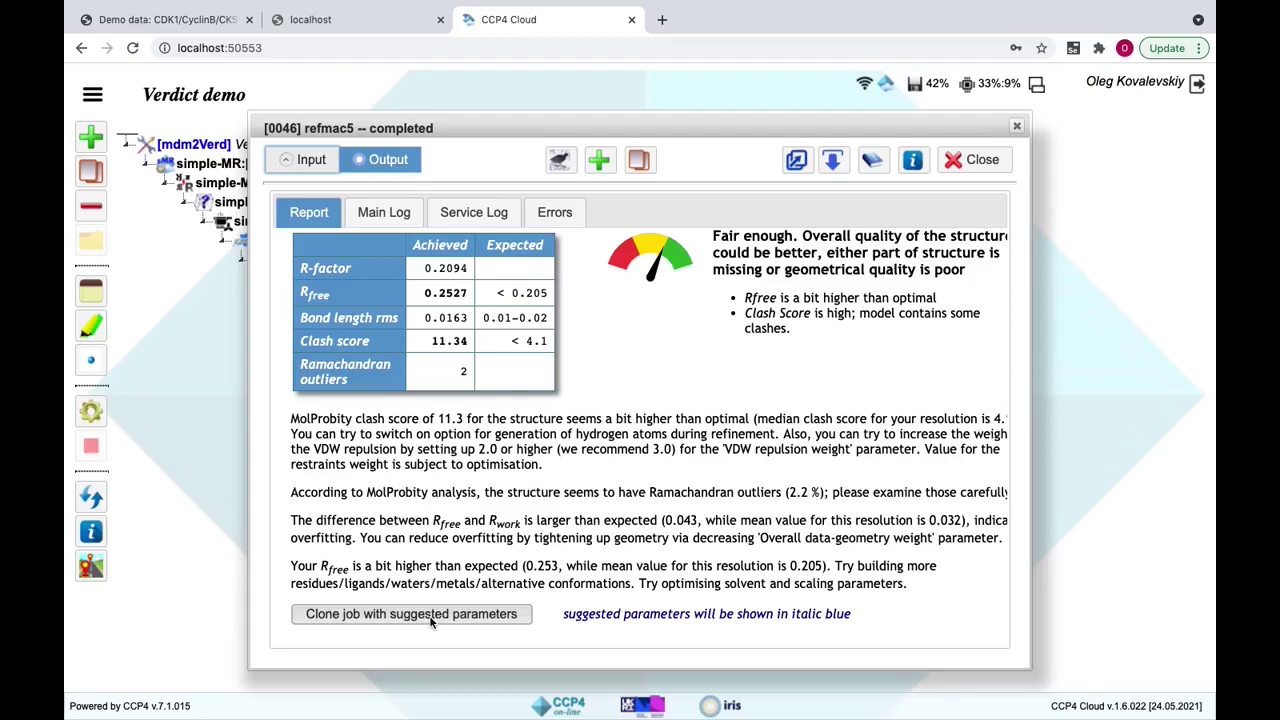
Step: Clone refmac5 job 0046 with suggested parameters, including VDW repulsion weight 3.0, run the clone and review its Verdict section
{"action": "left_click", "coordinate": [432, 617]}
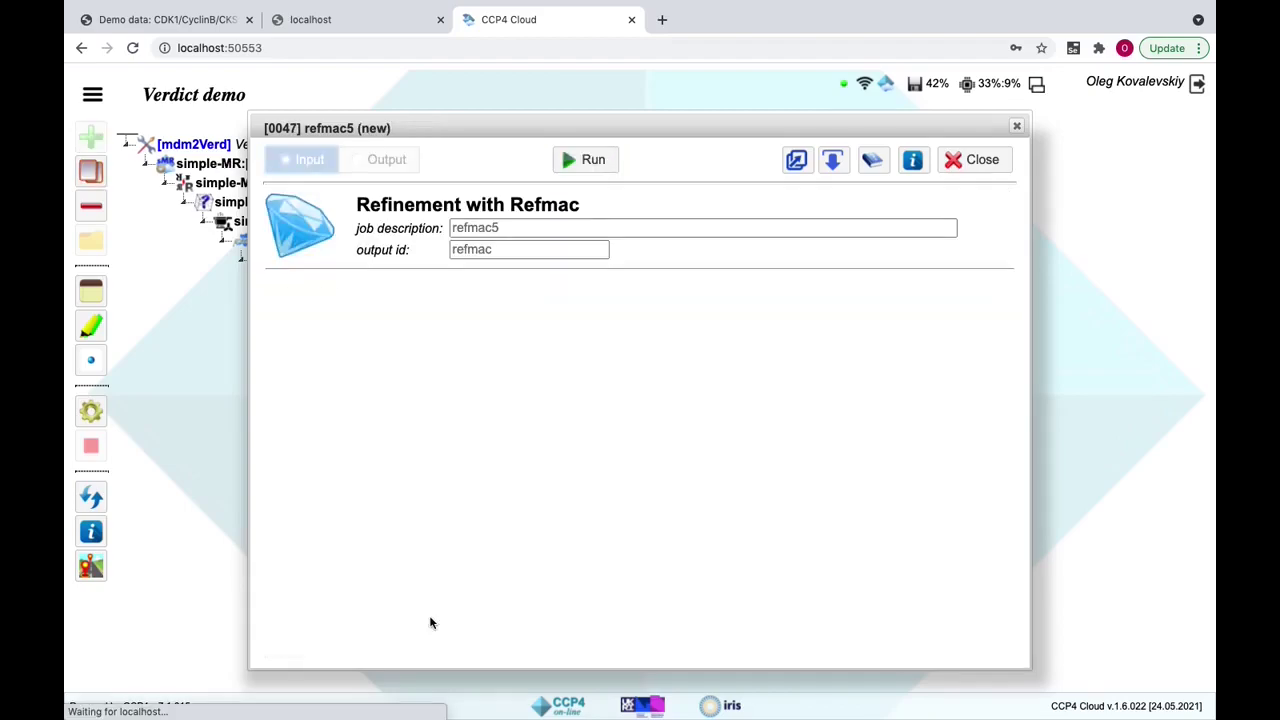
{"action": "left_click", "coordinate": [588, 163]}
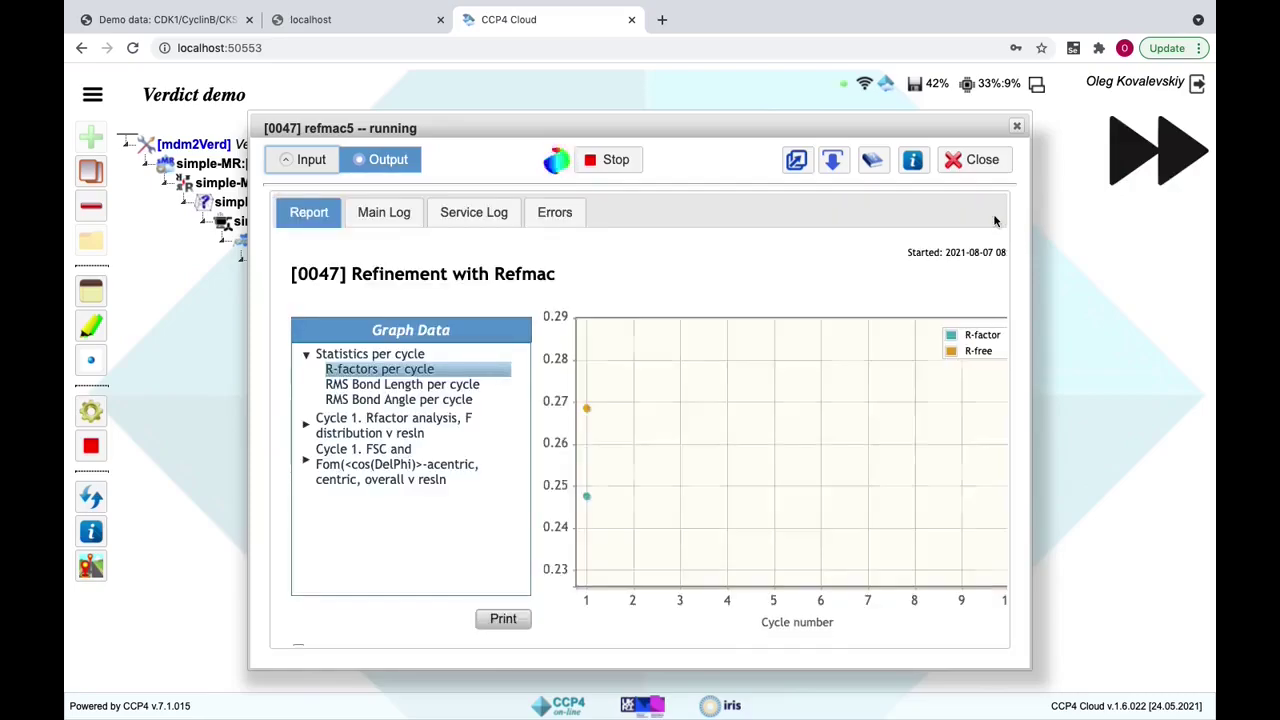
{"action": "scroll", "coordinate": [971, 250], "scroll_direction": "down", "scroll_amount": 1}
{"action": "scroll", "coordinate": [971, 251], "scroll_direction": "down", "scroll_amount": 5}
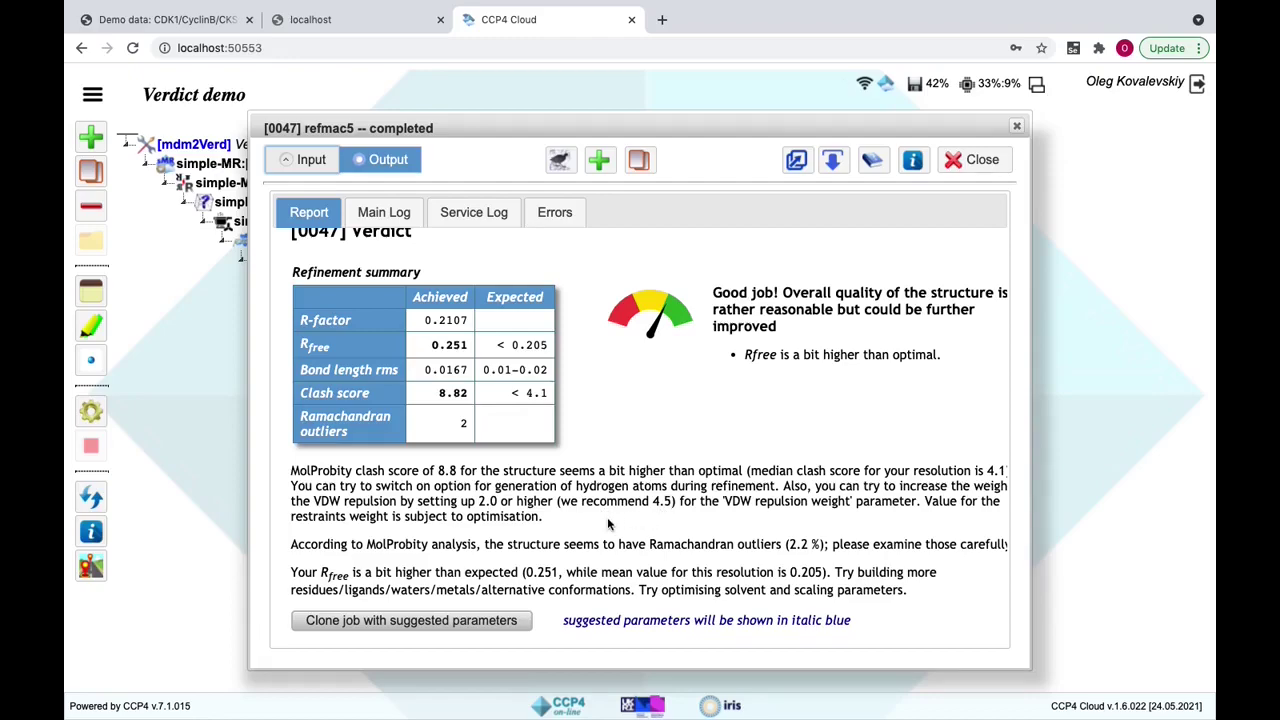
Step: Clone refmac5 job 0047 with suggested parameters and run it, keeping VDW repulsion weight 4.5 and H-atom generation
{"action": "left_click", "coordinate": [453, 626]}
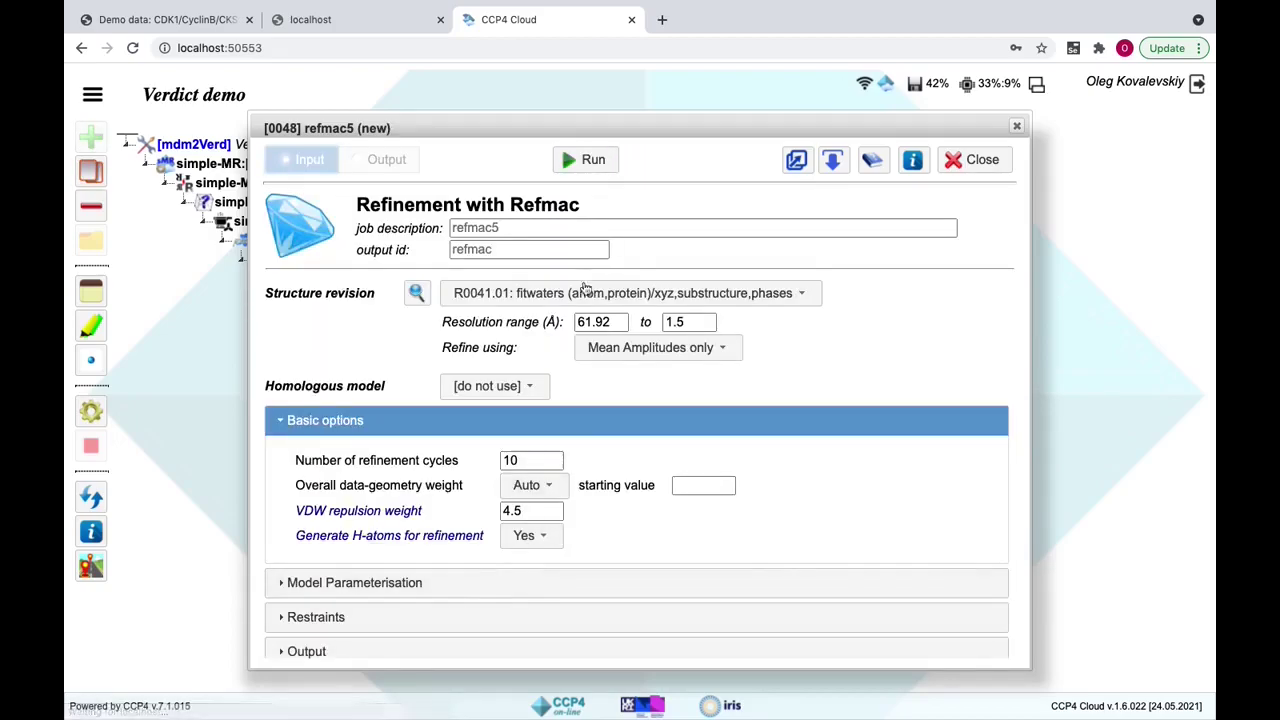
{"action": "left_click", "coordinate": [589, 158]}
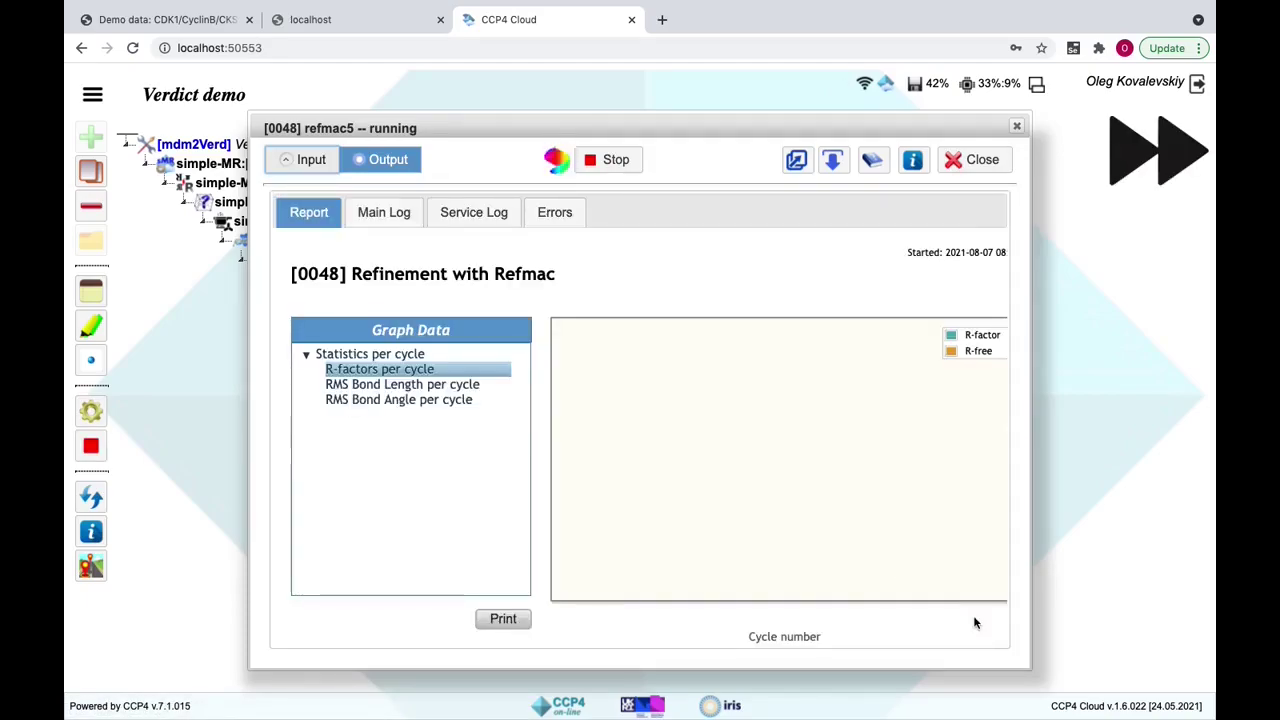
{"action": "scroll", "coordinate": [854, 557], "scroll_direction": "down", "scroll_amount": 3}
{"action": "scroll", "coordinate": [880, 530], "scroll_direction": "down", "scroll_amount": 3}
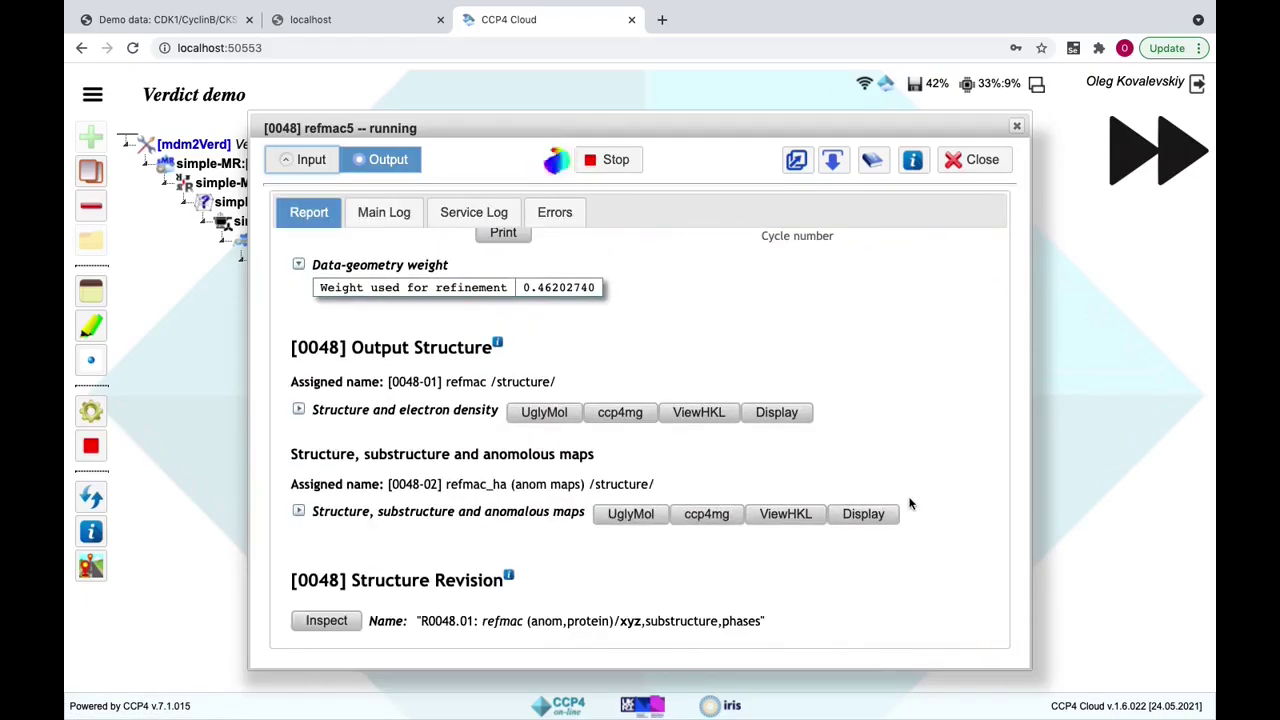
Step: Examine job 0048's Verdict section, comparing achieved and expected values in the refinement summary and reading the suggestions below it
{"action": "scroll", "coordinate": [908, 503], "scroll_direction": "down", "scroll_amount": 2}
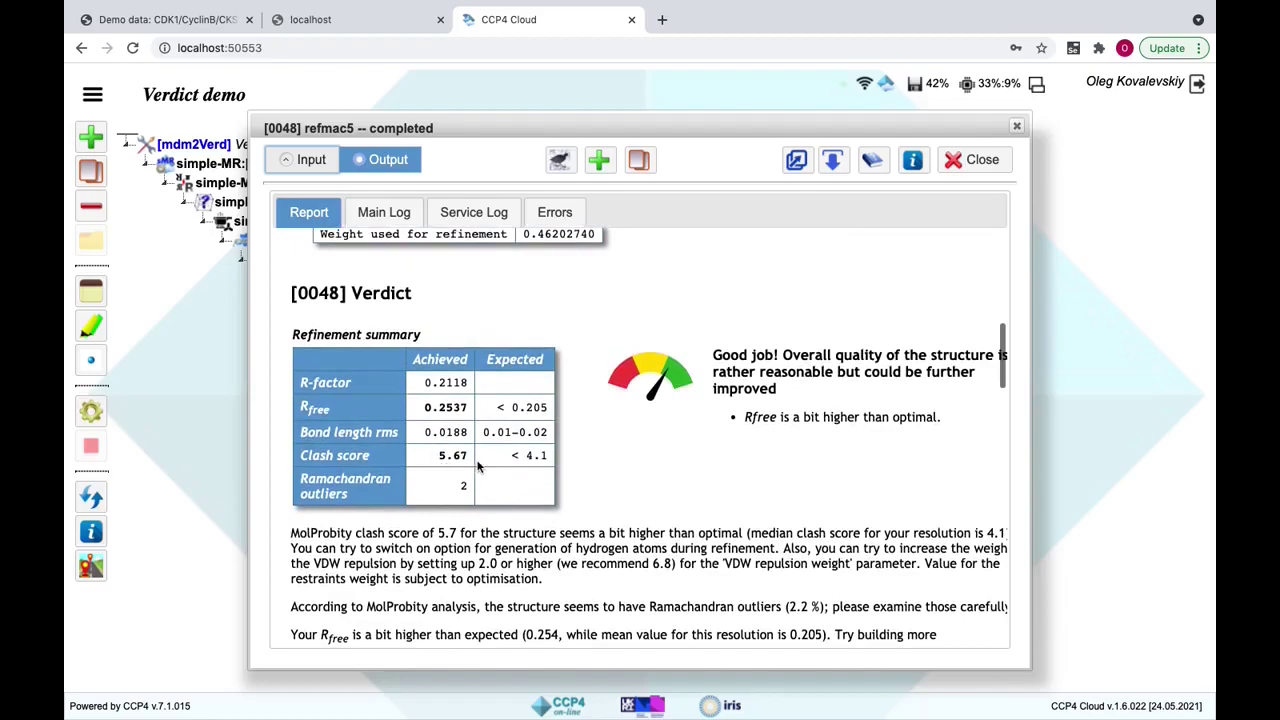
{"action": "scroll", "coordinate": [478, 467], "scroll_direction": "down", "scroll_amount": 1}
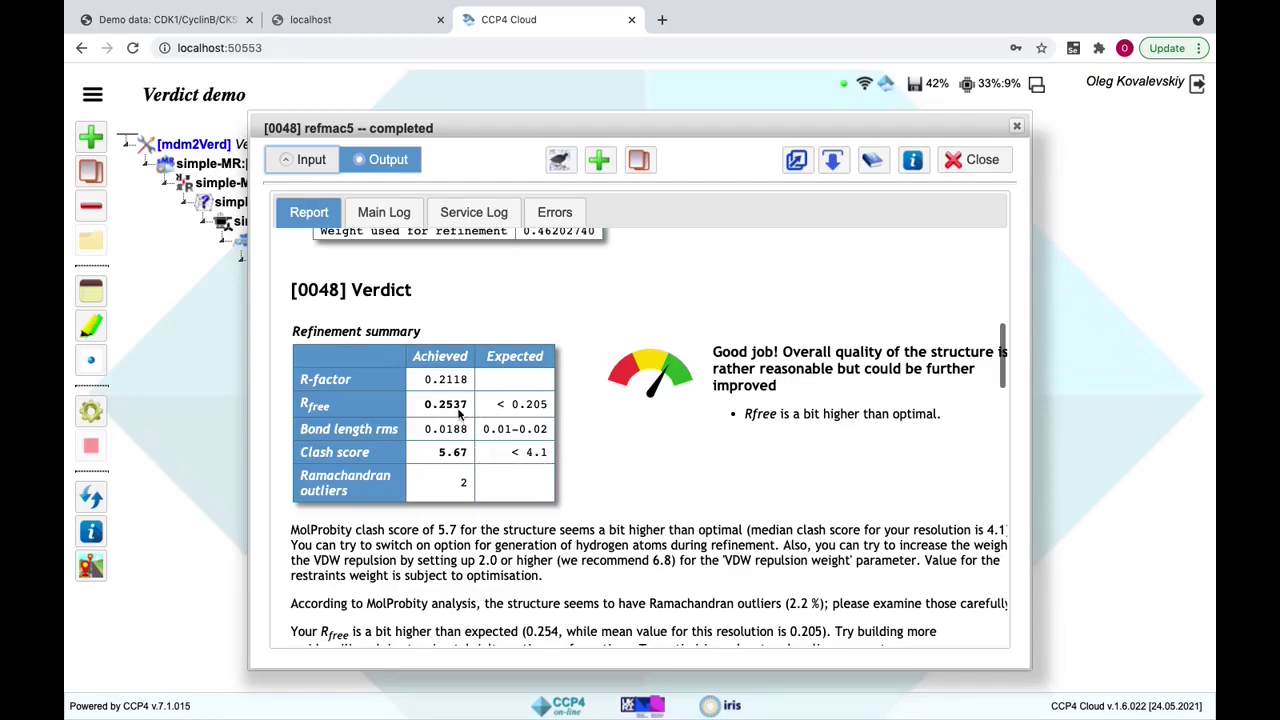
{"action": "scroll", "coordinate": [522, 423], "scroll_direction": "down", "scroll_amount": 1}
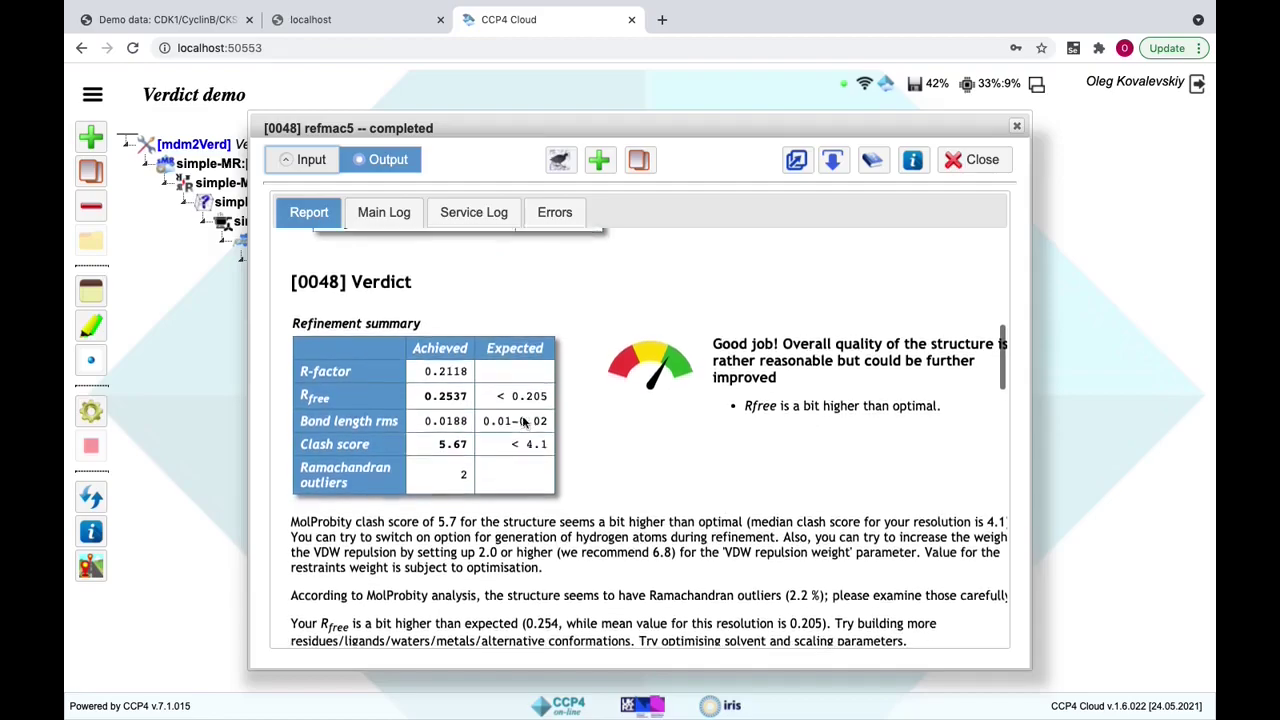
{"action": "scroll", "coordinate": [522, 423], "scroll_direction": "down", "scroll_amount": 2}
{"action": "scroll", "coordinate": [687, 565], "scroll_direction": "down", "scroll_amount": 2}
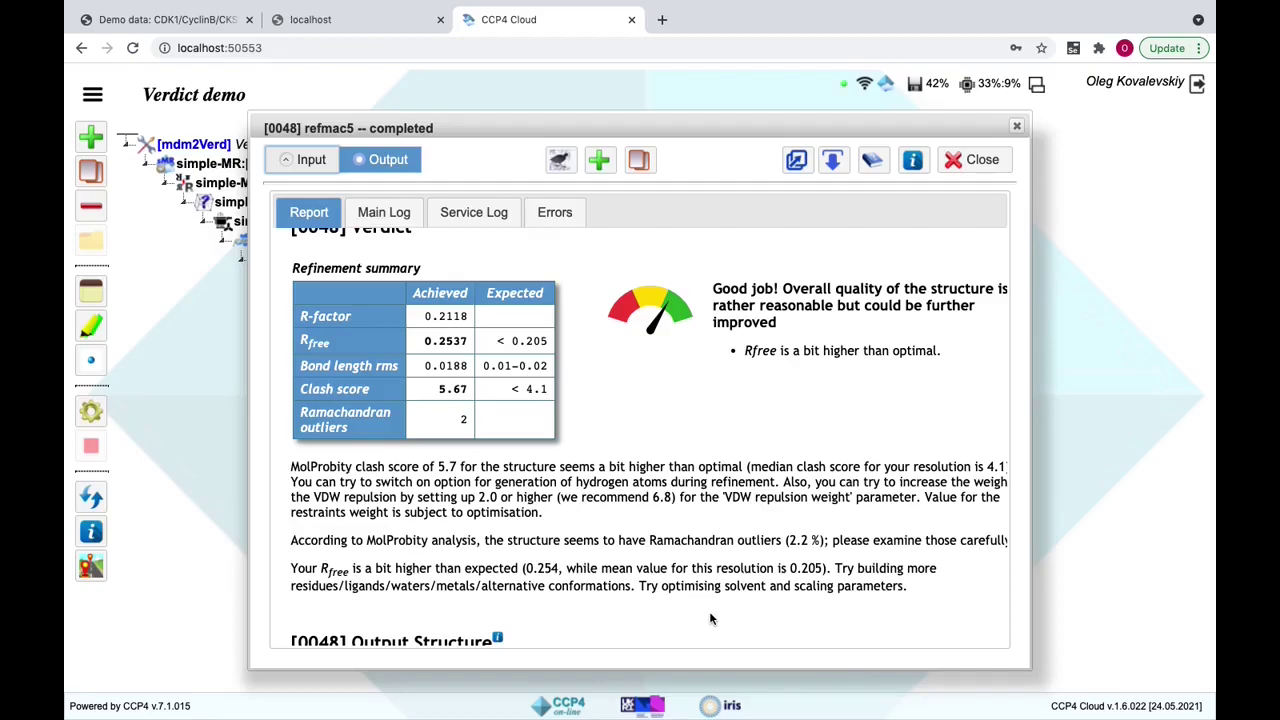
Step: Compare the R-factors of the four refmac5 jobs in the project tree and recheck the Verdict of job 0048
{"action": "left_click", "coordinate": [968, 165]}
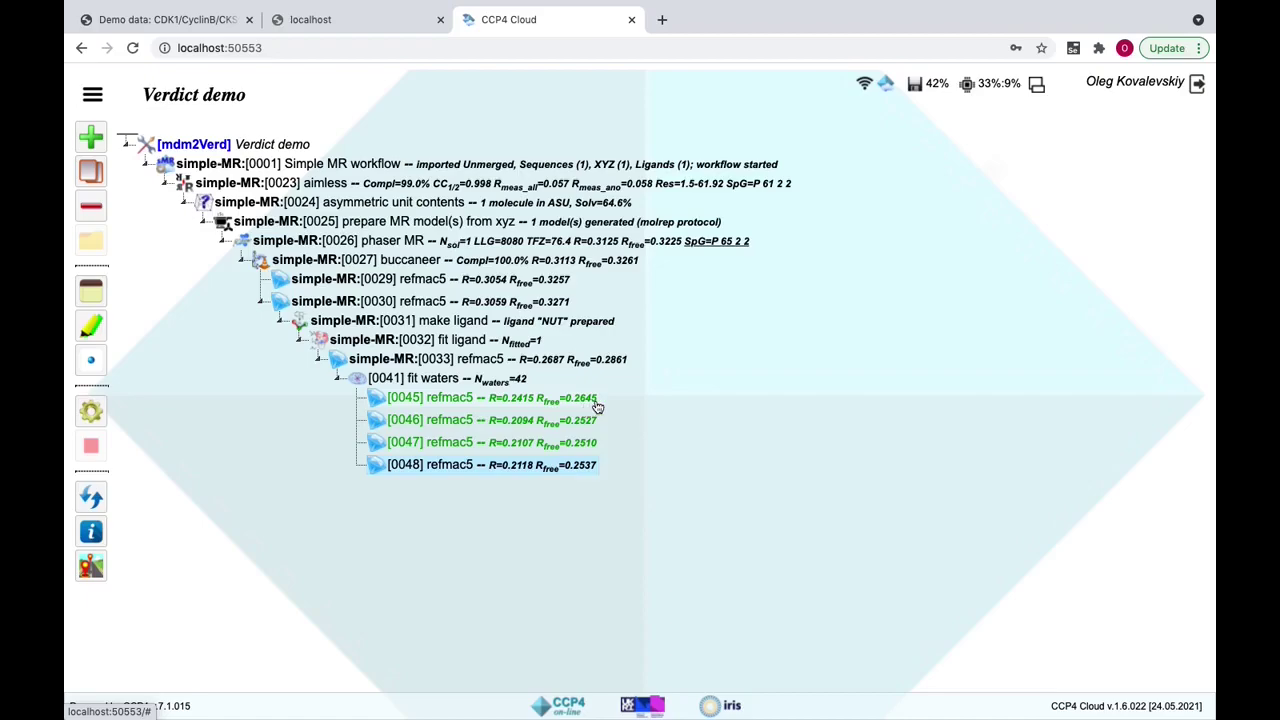
{"action": "double_click", "coordinate": [553, 468]}
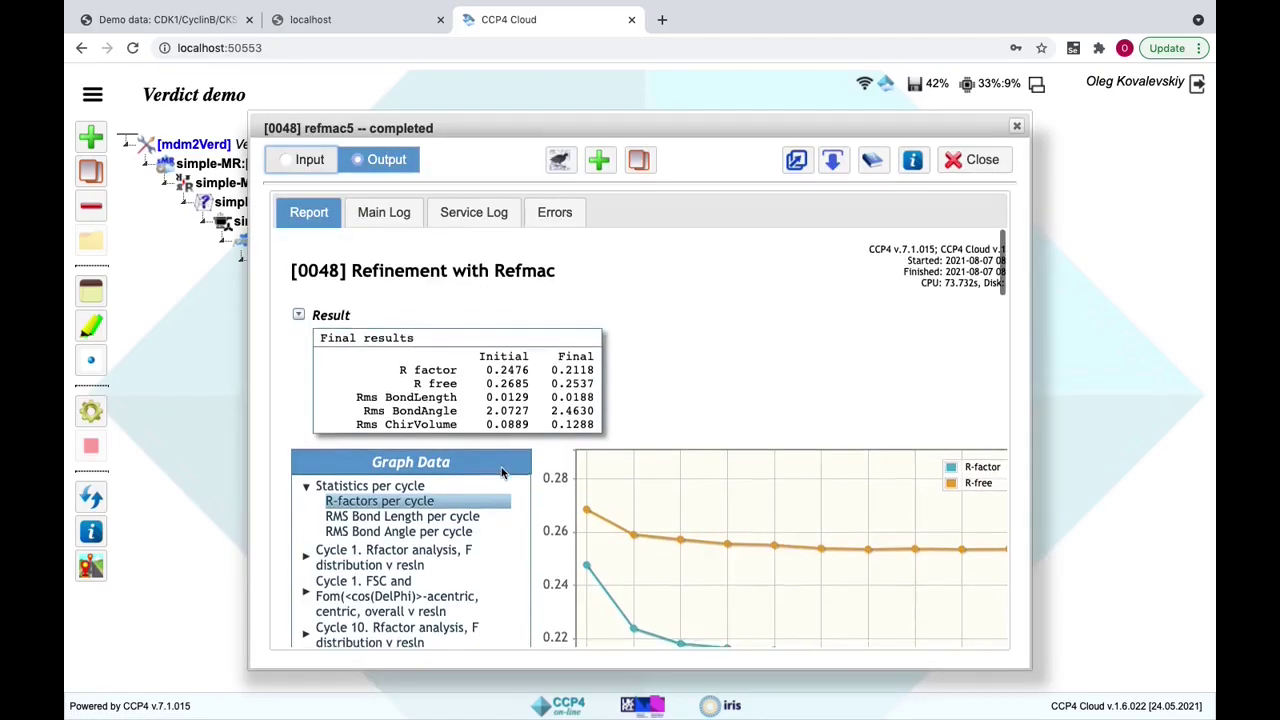
{"action": "scroll", "coordinate": [503, 473], "scroll_direction": "down", "scroll_amount": 10}
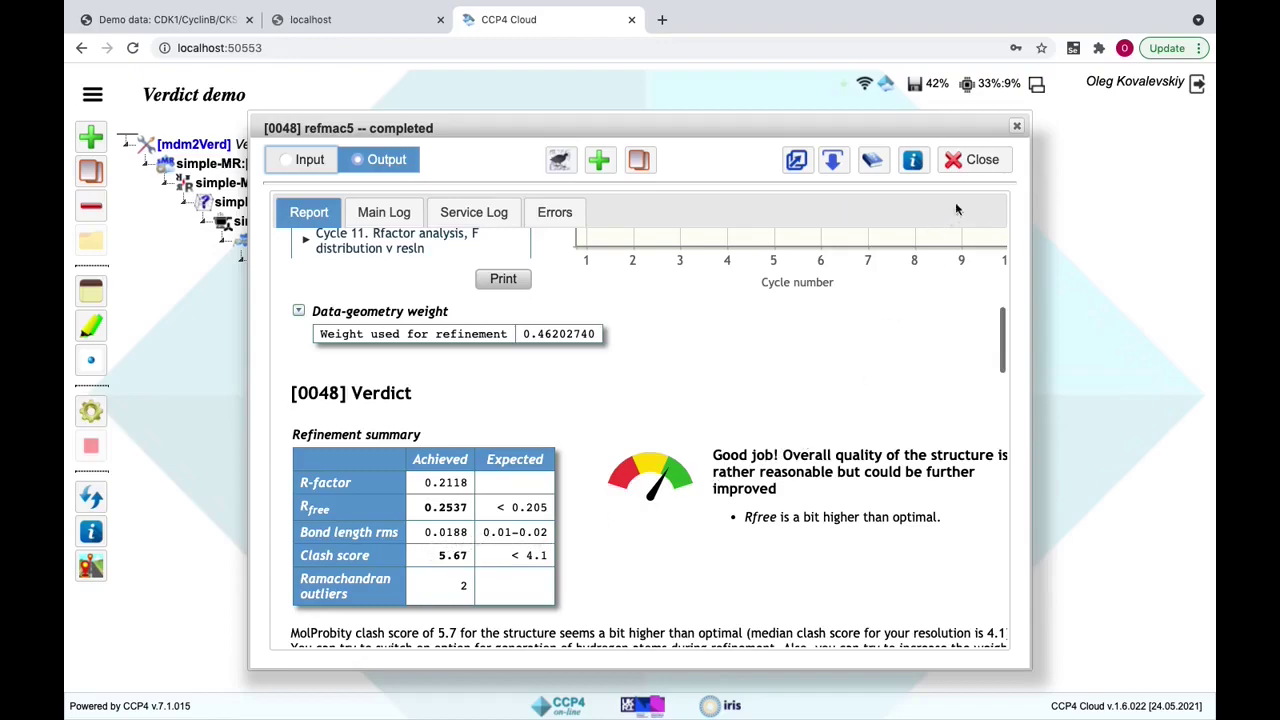
{"action": "left_click", "coordinate": [970, 160]}
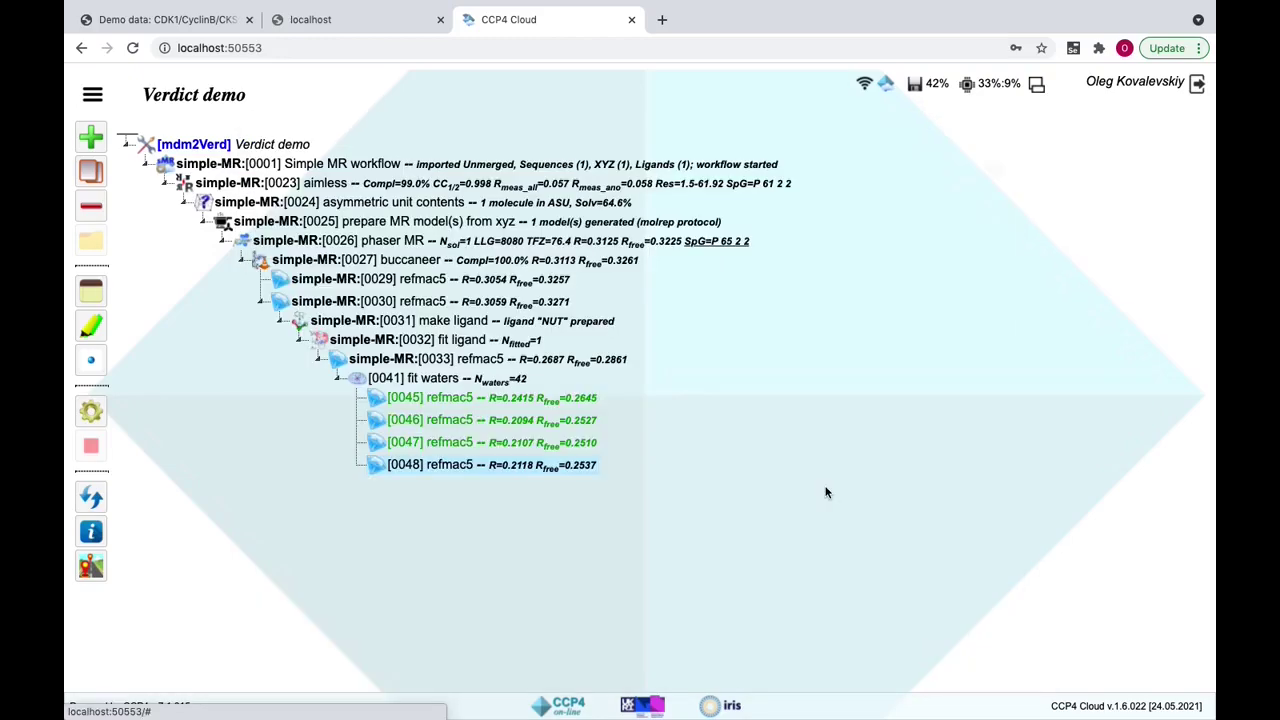
Step: Reopen the report of refmac5 job 0048 and locate its Quality Assessment section with the validation analyses
{"action": "double_click", "coordinate": [586, 472]}
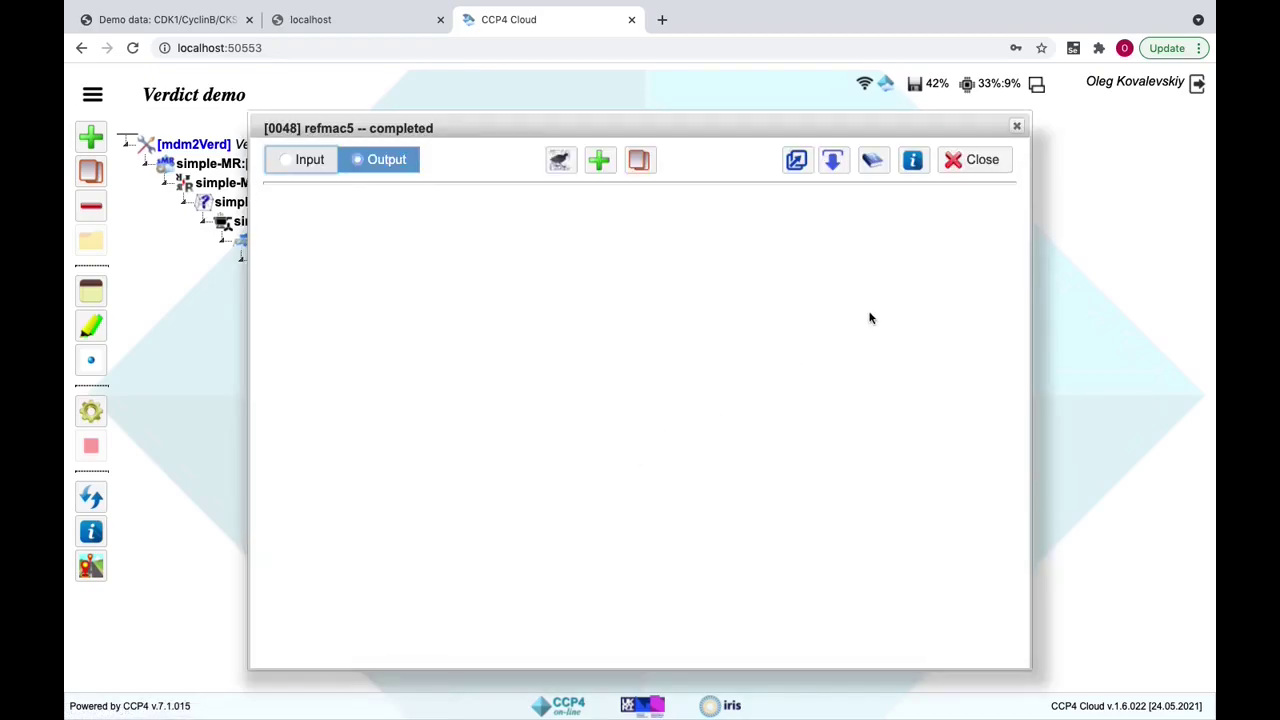
{"action": "scroll", "coordinate": [781, 317], "scroll_direction": "down", "scroll_amount": 10}
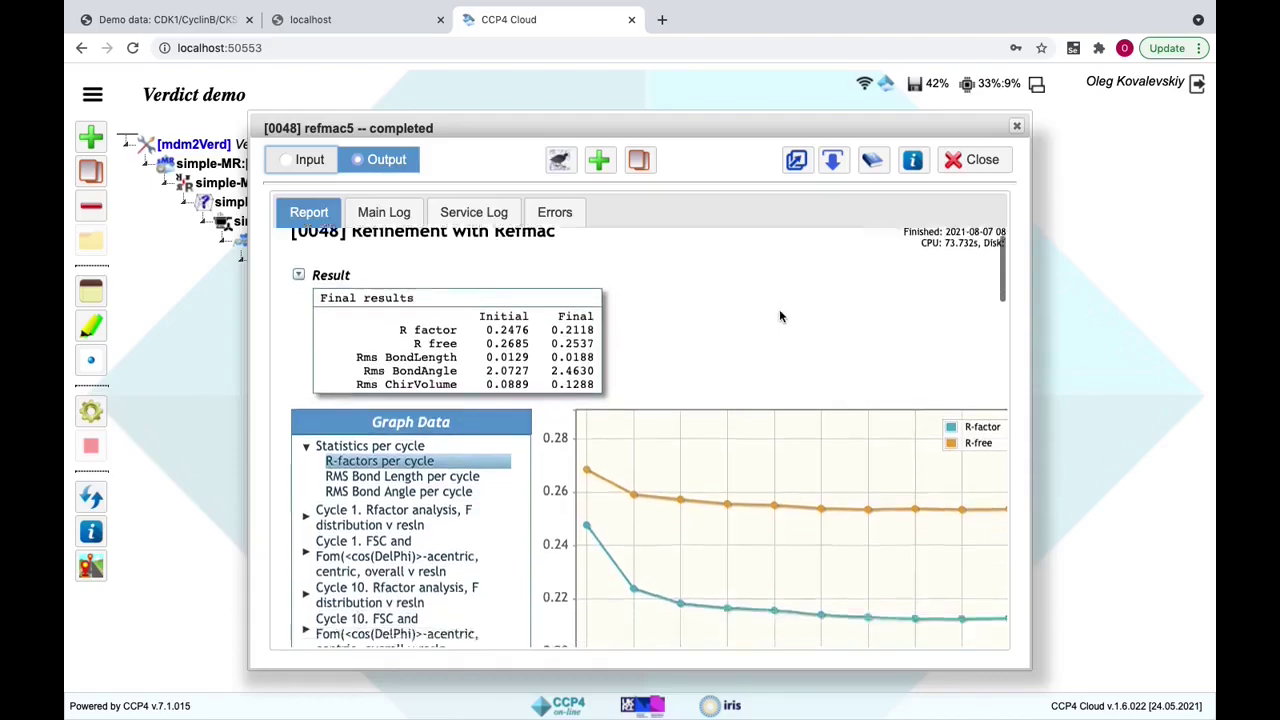
{"action": "scroll", "coordinate": [781, 316], "scroll_direction": "down", "scroll_amount": 8}
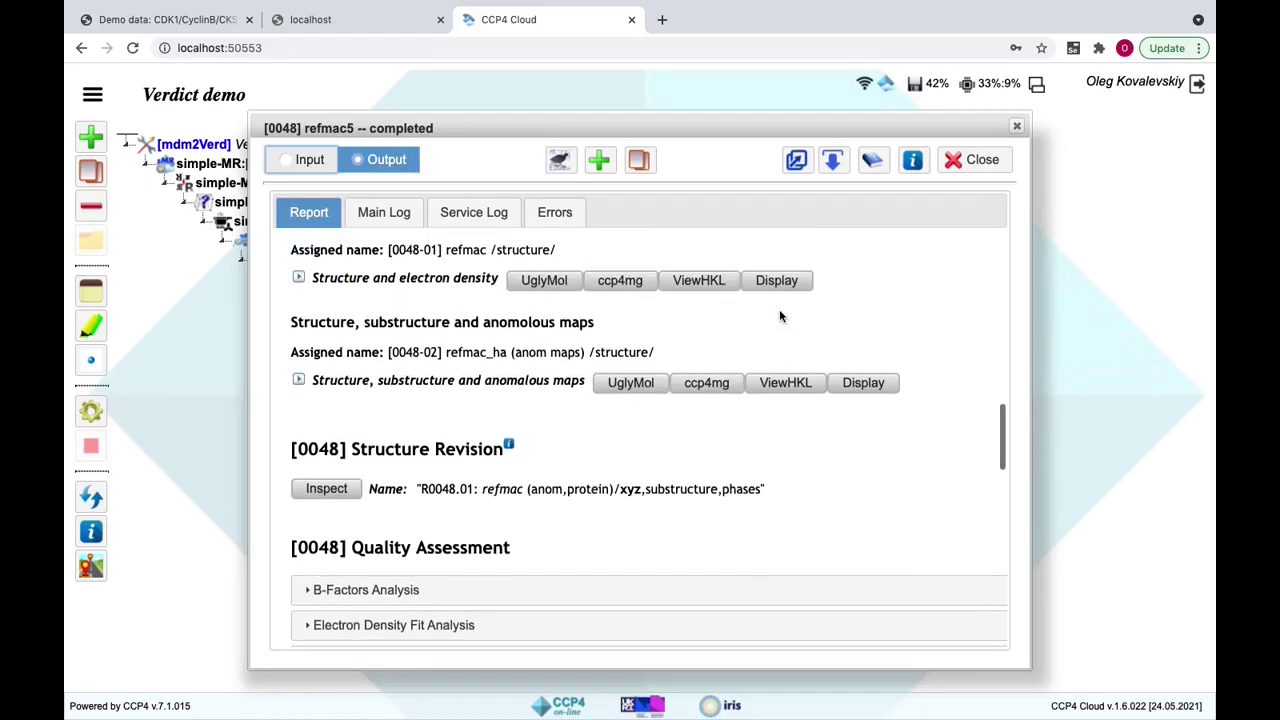
{"action": "scroll", "coordinate": [781, 317], "scroll_direction": "down", "scroll_amount": 3}
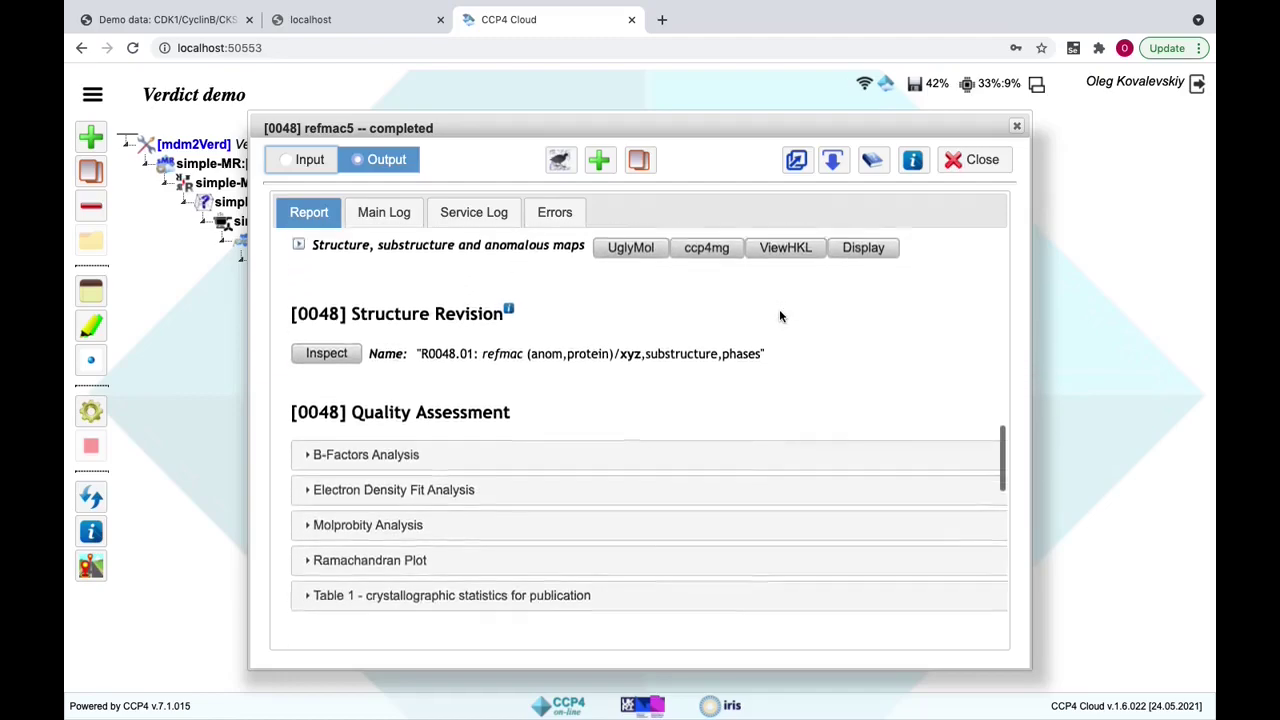
{"action": "scroll", "coordinate": [780, 315], "scroll_direction": "down", "scroll_amount": 2}
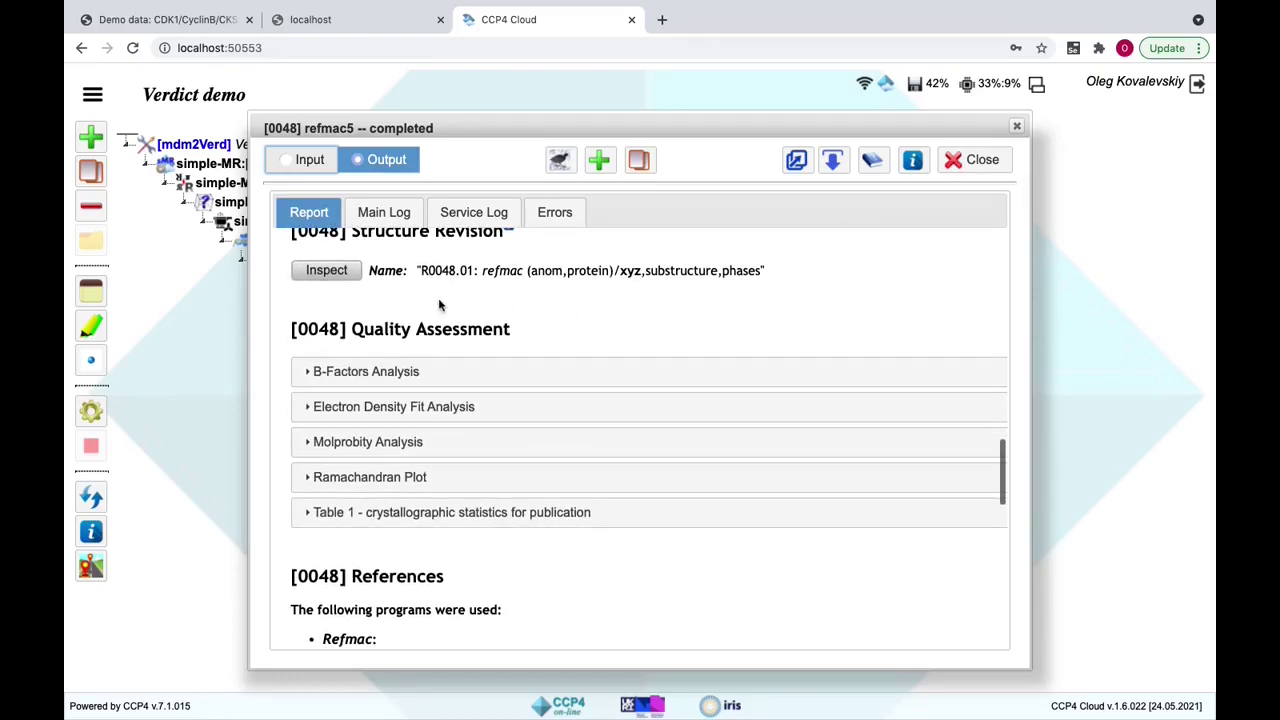
{"action": "scroll", "coordinate": [935, 297], "scroll_direction": "down", "scroll_amount": 1}
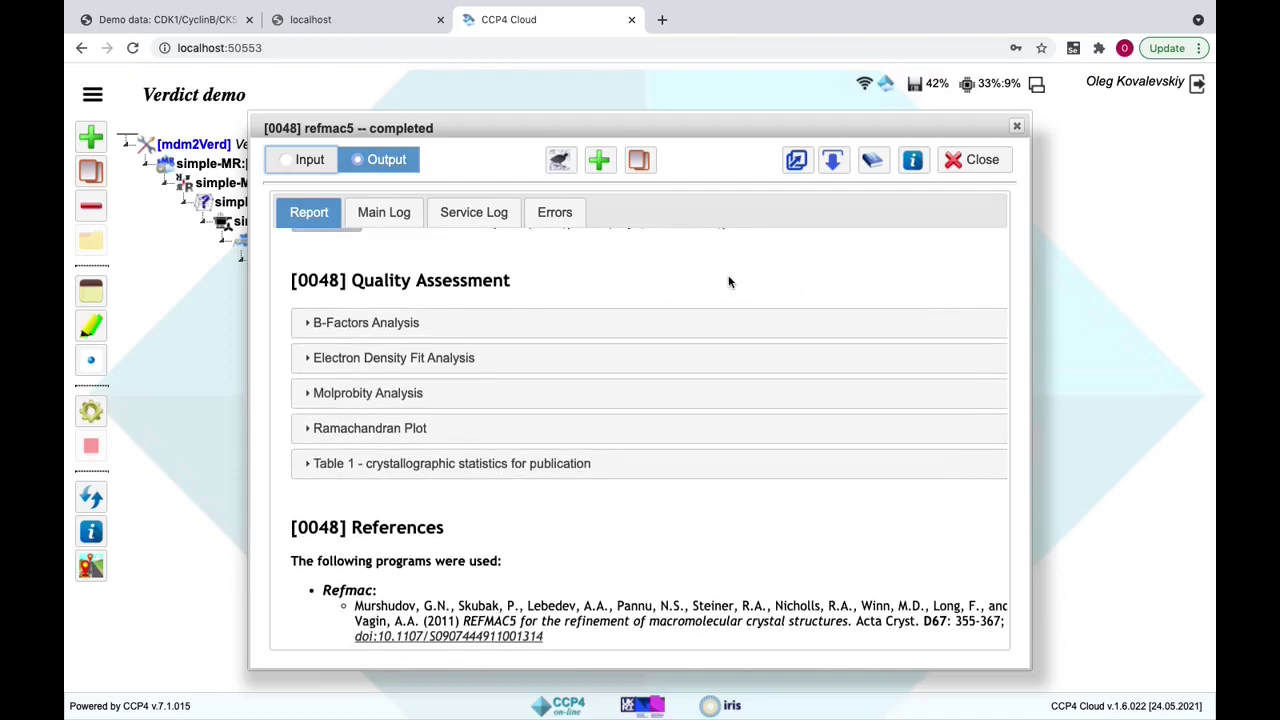
{"action": "scroll", "coordinate": [729, 282], "scroll_direction": "down", "scroll_amount": 1}
{"action": "scroll", "coordinate": [360, 266], "scroll_direction": "down", "scroll_amount": 1}
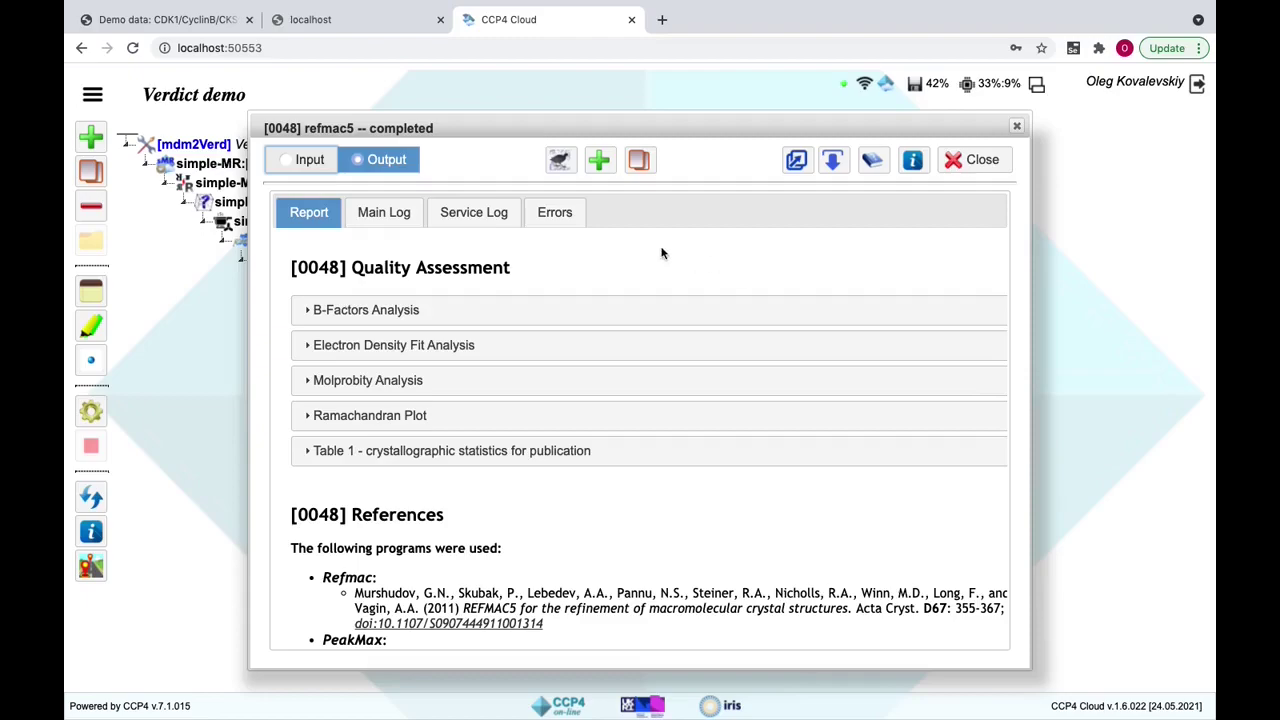
Step: Examine the B-Factors Analysis, including the average B-factors for the chains and the main chain B-factor graph for chain A
{"action": "left_click", "coordinate": [562, 313]}
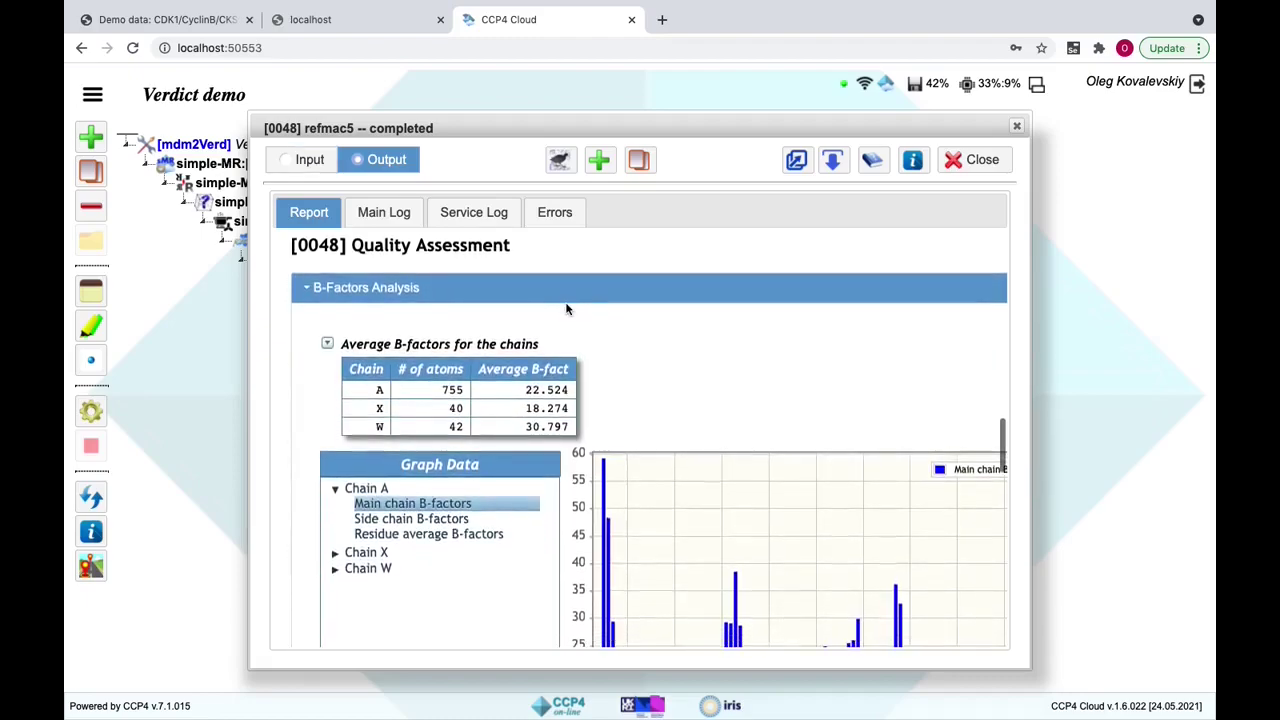
{"action": "scroll", "coordinate": [566, 309], "scroll_direction": "down", "scroll_amount": 3}
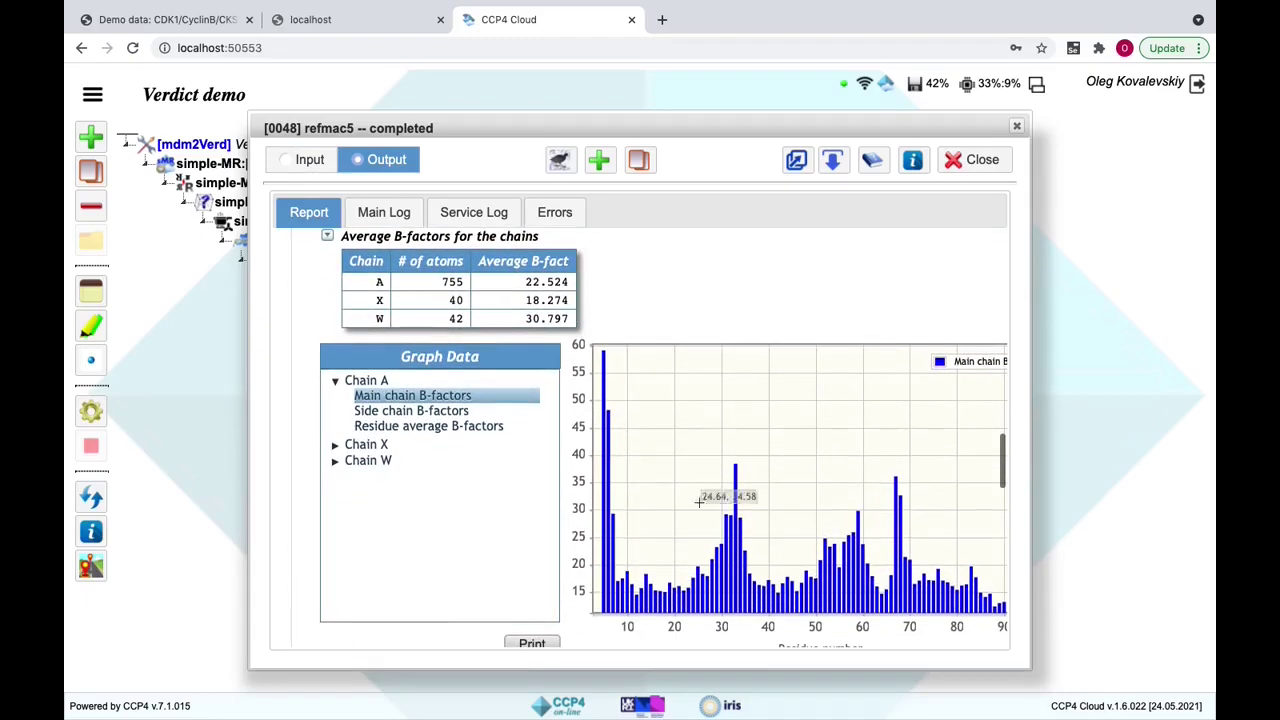
{"action": "scroll", "coordinate": [645, 590], "scroll_direction": "down", "scroll_amount": 1}
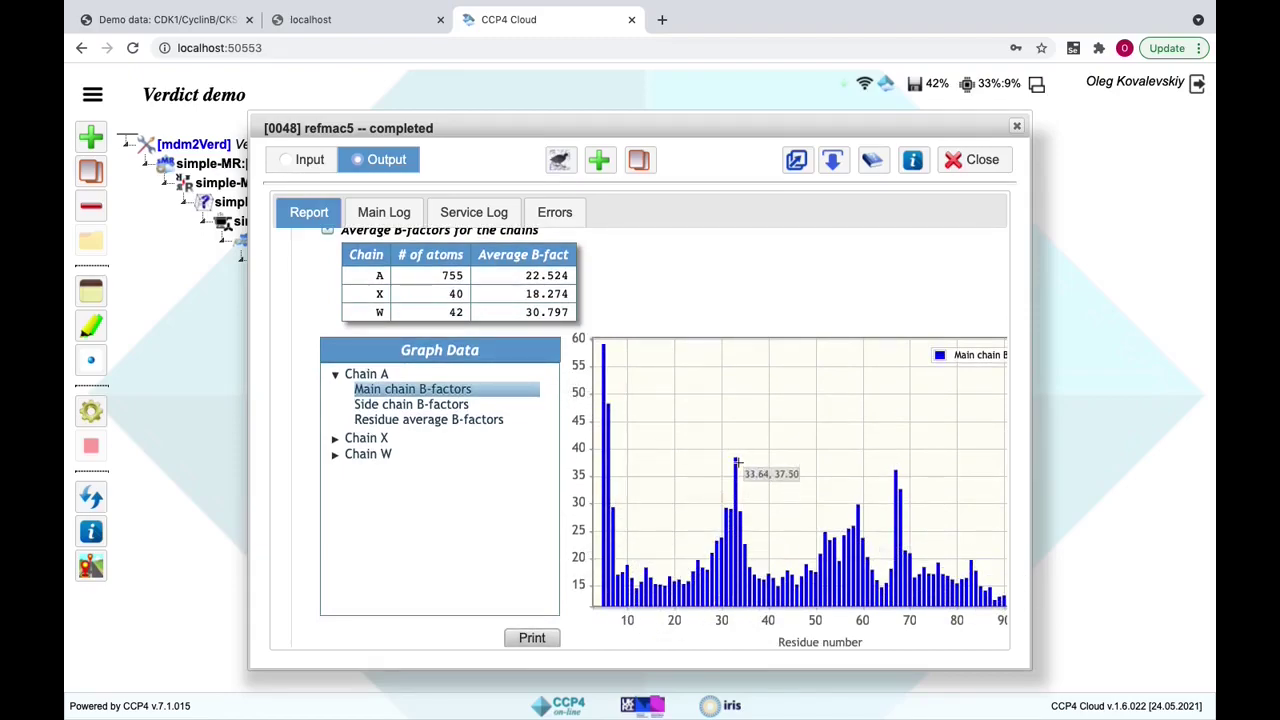
{"action": "scroll", "coordinate": [745, 340], "scroll_direction": "up", "scroll_amount": 2}
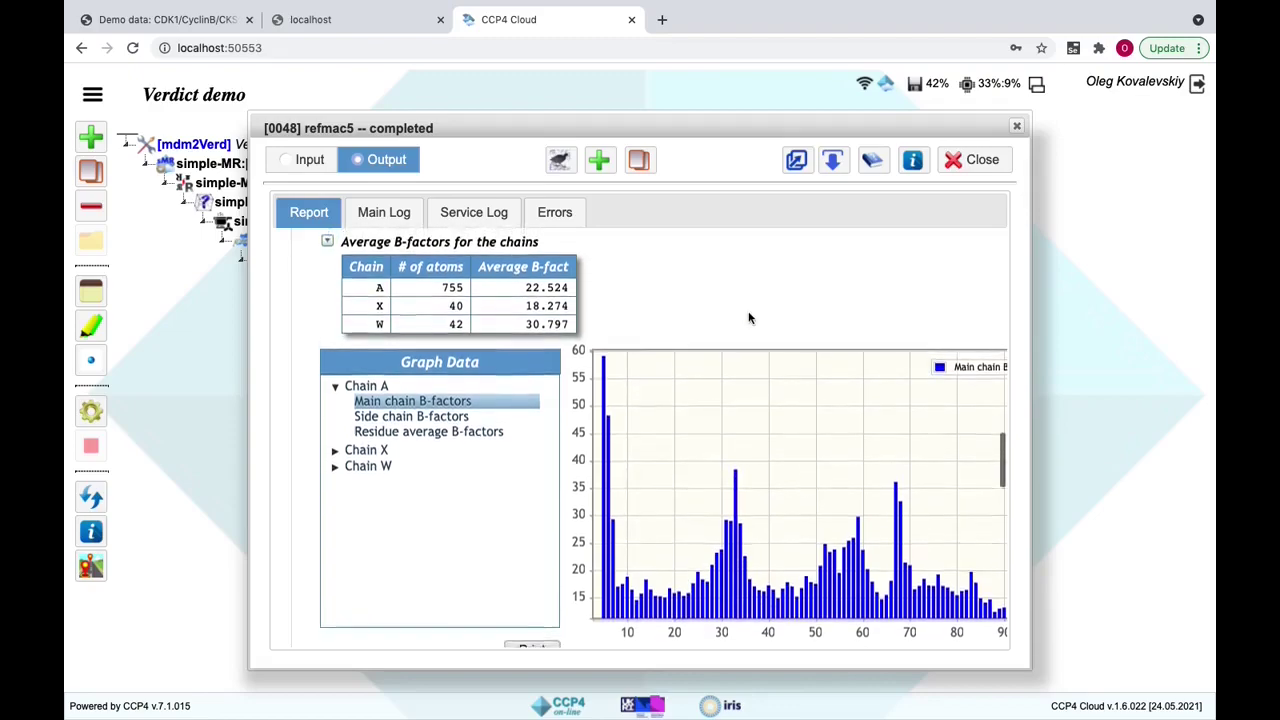
{"action": "scroll", "coordinate": [748, 318], "scroll_direction": "up", "scroll_amount": 5}
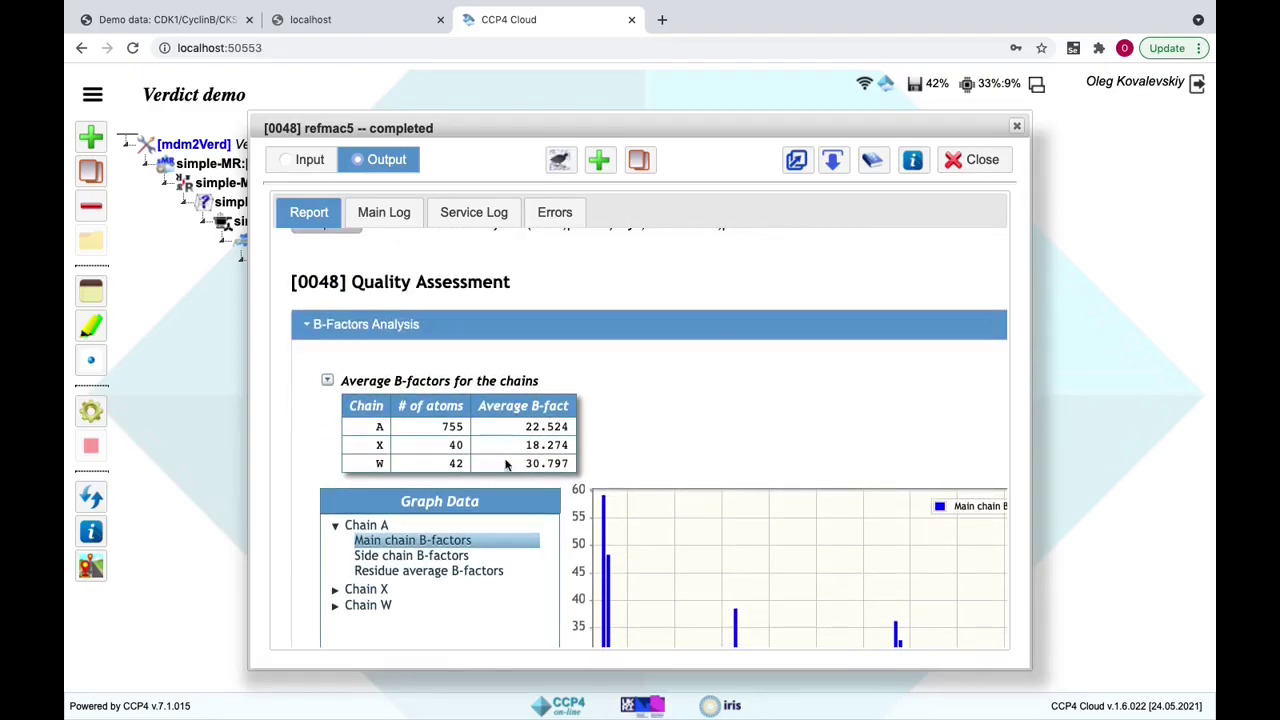
{"action": "scroll", "coordinate": [563, 425], "scroll_direction": "up", "scroll_amount": 6}
Step: Examine the Electron Density Fit Analysis, viewing chain A's Main Chain ZD+/- and ZO score graphs and the EDSTATS explanation
{"action": "left_click", "coordinate": [607, 480]}
{"action": "scroll", "coordinate": [607, 477], "scroll_direction": "down", "scroll_amount": 2}
{"action": "left_click", "coordinate": [607, 476]}
{"action": "scroll", "coordinate": [612, 476], "scroll_direction": "down", "scroll_amount": 1}
{"action": "scroll", "coordinate": [613, 475], "scroll_direction": "down", "scroll_amount": 8}
{"action": "scroll", "coordinate": [567, 497], "scroll_direction": "down", "scroll_amount": 4}
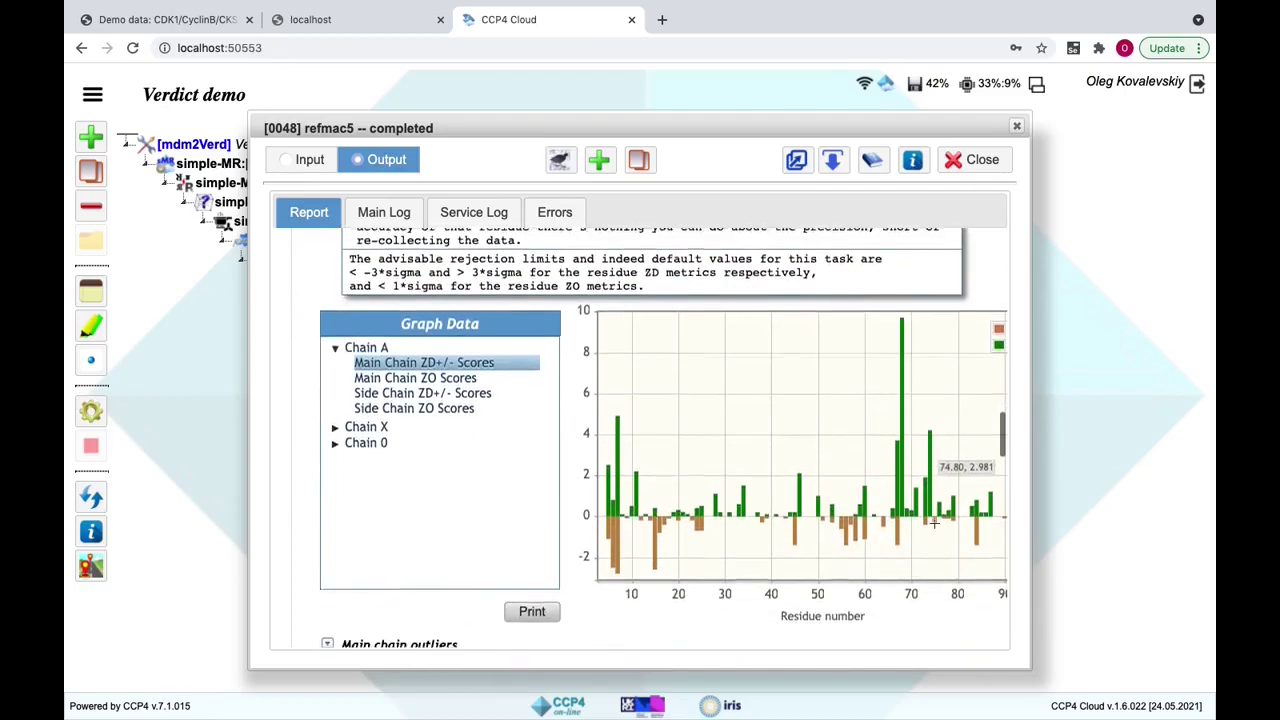
{"action": "left_click", "coordinate": [440, 376]}
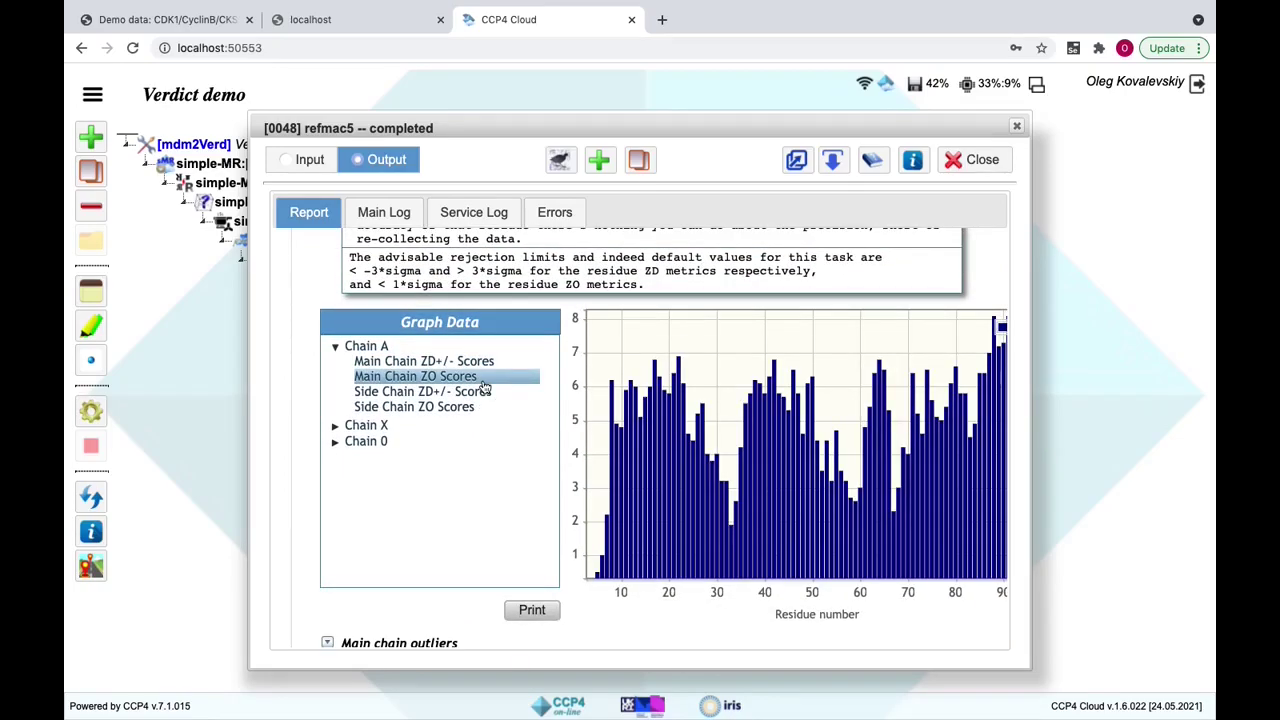
{"action": "left_click", "coordinate": [449, 362]}
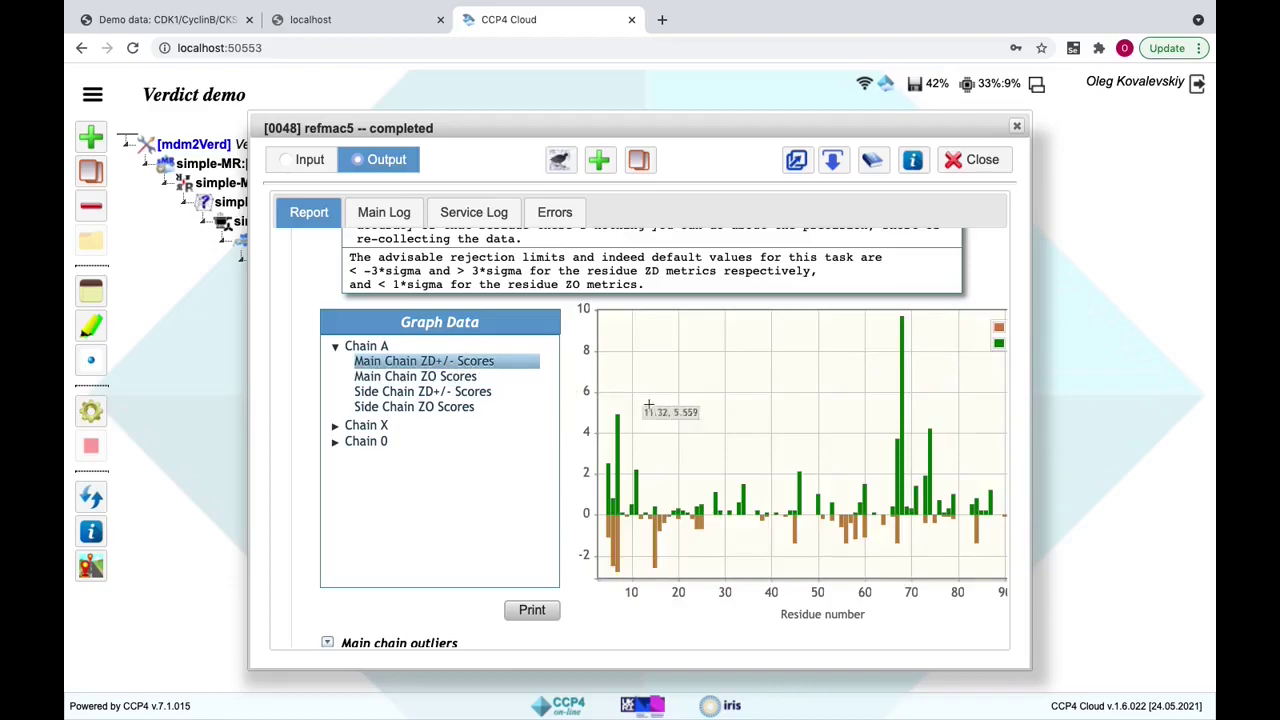
{"action": "scroll", "coordinate": [652, 420], "scroll_direction": "up", "scroll_amount": 3}
{"action": "scroll", "coordinate": [650, 408], "scroll_direction": "up", "scroll_amount": 2}
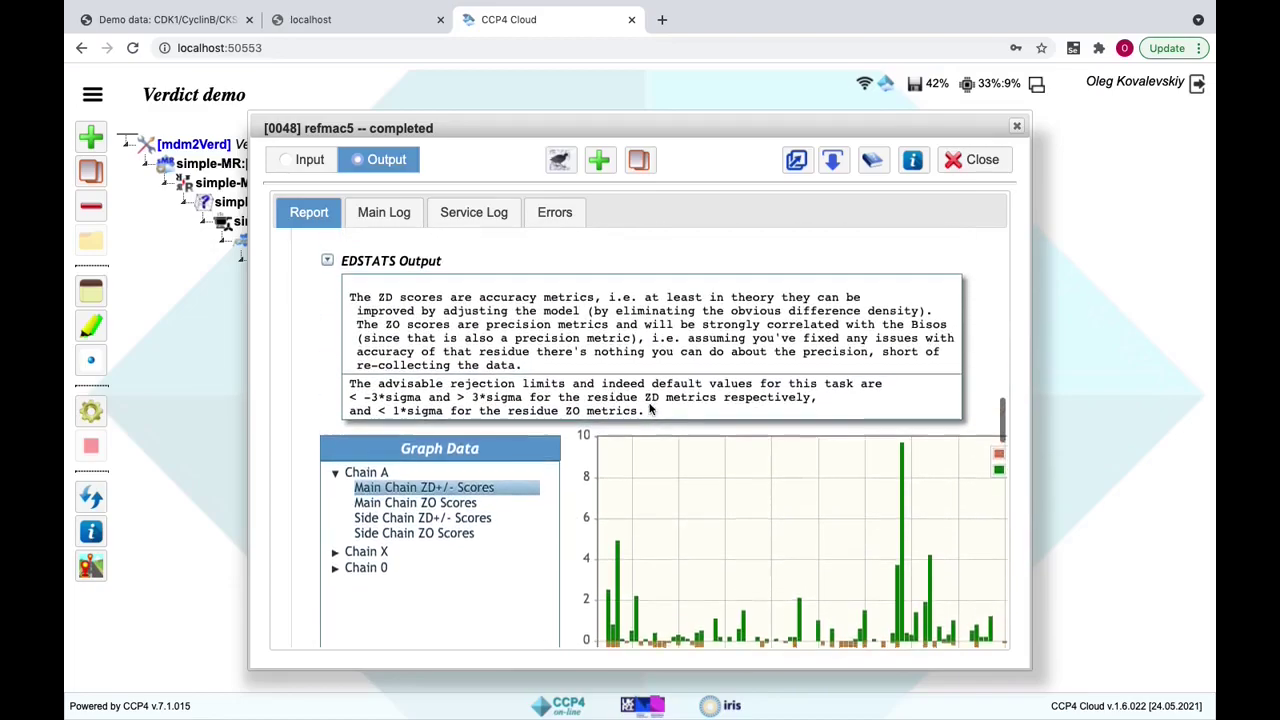
Step: Examine the Molprobity Analysis, including the Bad Clashes table and the model properties and geometry restraints in the Molprobity report
{"action": "left_click", "coordinate": [486, 241]}
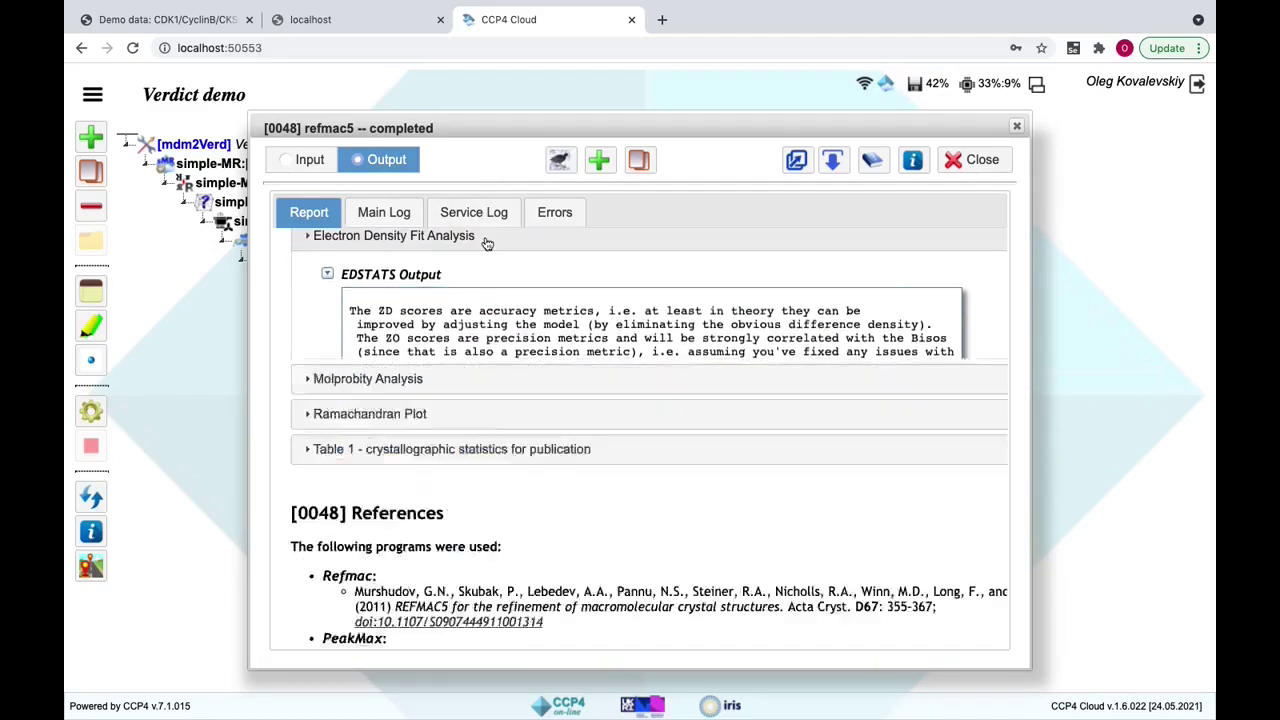
{"action": "left_click", "coordinate": [480, 273]}
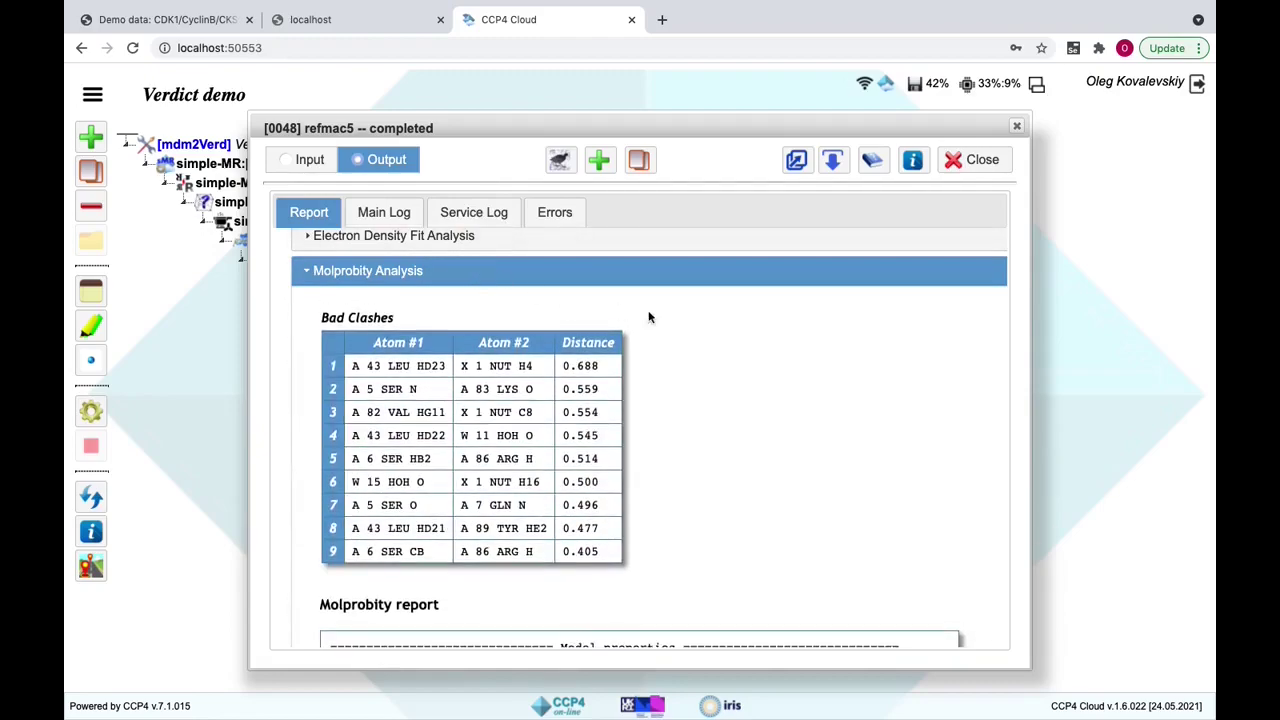
{"action": "scroll", "coordinate": [809, 371], "scroll_direction": "down", "scroll_amount": 1}
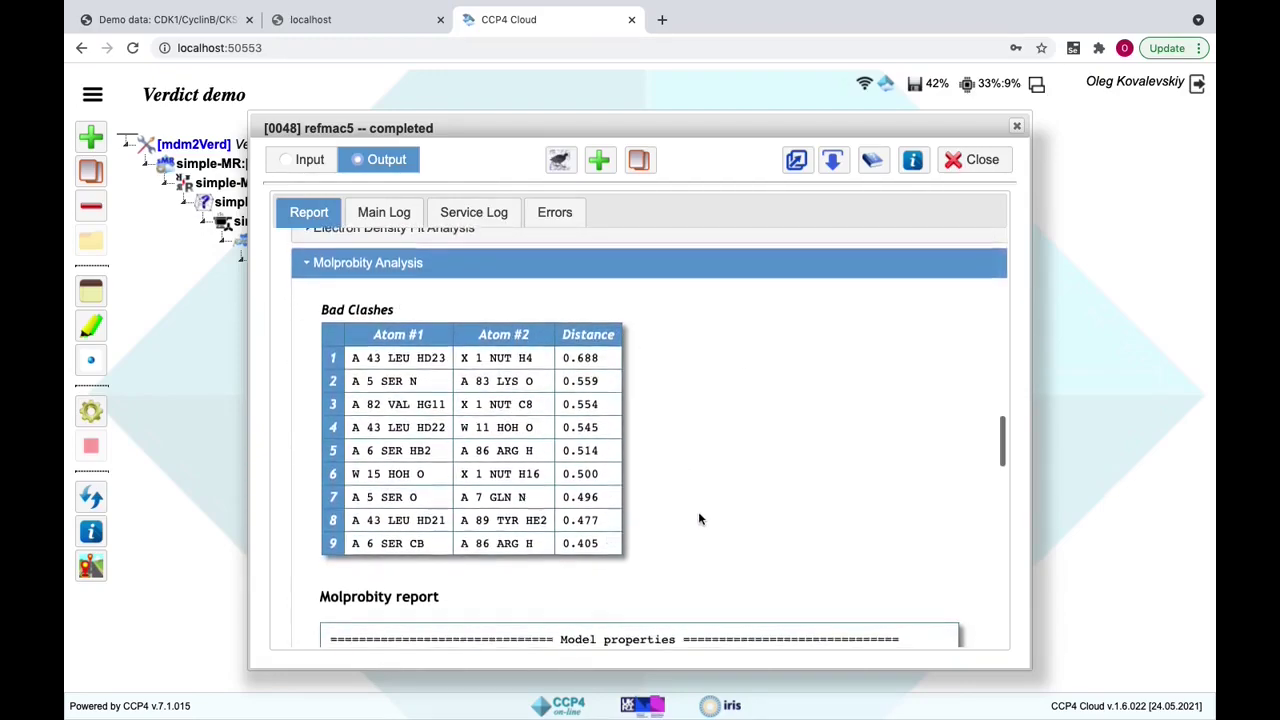
{"action": "scroll", "coordinate": [698, 511], "scroll_direction": "down", "scroll_amount": 5}
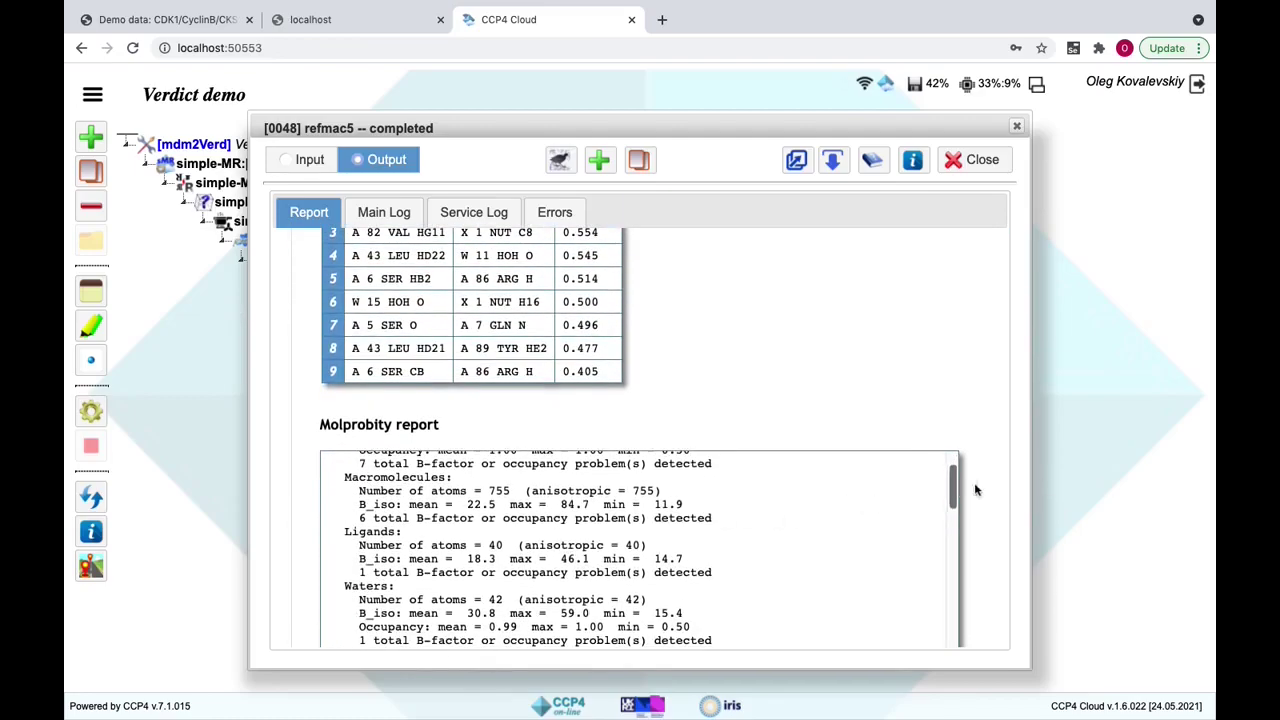
{"action": "scroll", "coordinate": [990, 480], "scroll_direction": "down", "scroll_amount": 5}
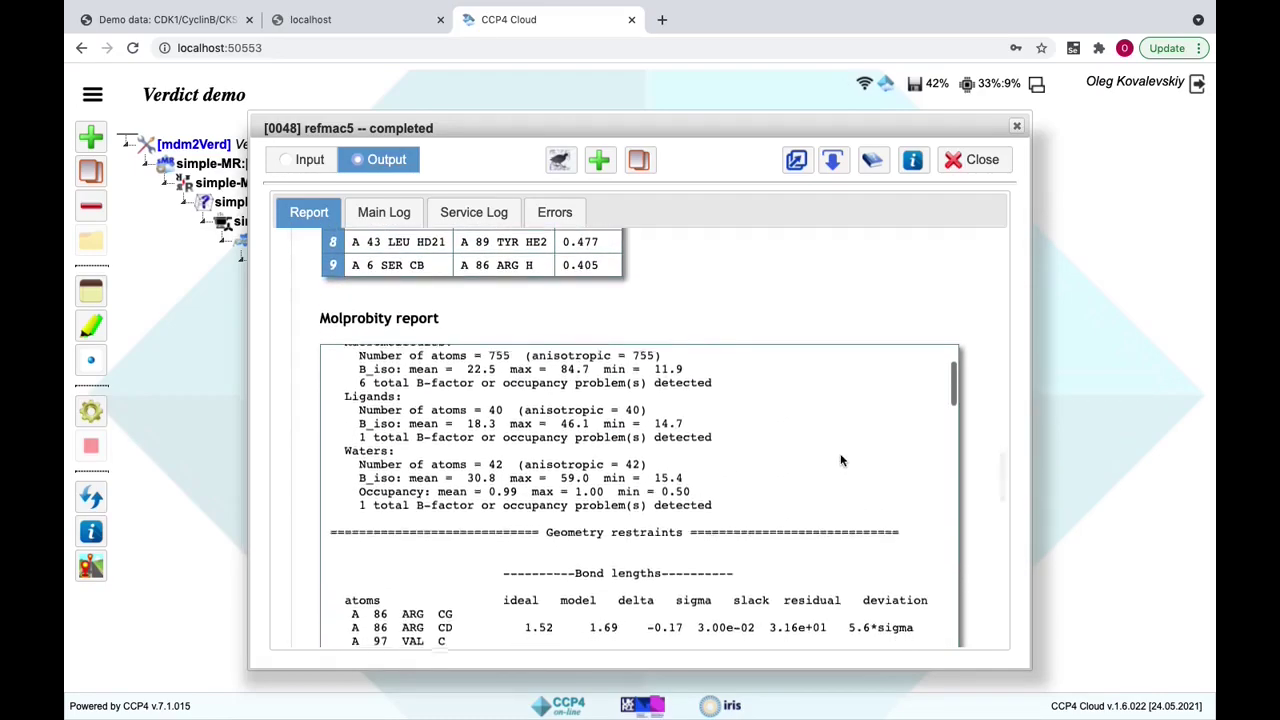
Step: Review the bond length deviations in the Molprobity report's geometry restraints and collapse the Molprobity Analysis
{"action": "scroll", "coordinate": [841, 461], "scroll_direction": "down", "scroll_amount": 3}
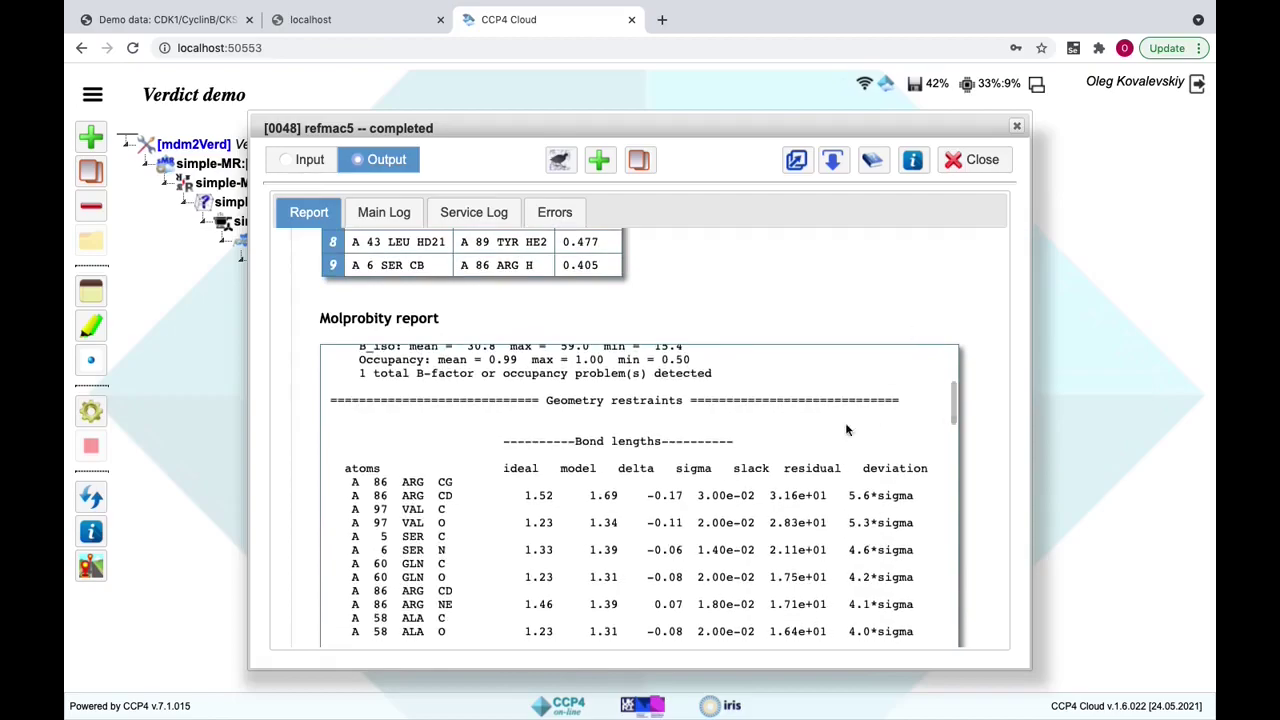
{"action": "scroll", "coordinate": [836, 461], "scroll_direction": "up", "scroll_amount": 10}
{"action": "scroll", "coordinate": [800, 275], "scroll_direction": "up", "scroll_amount": 5}
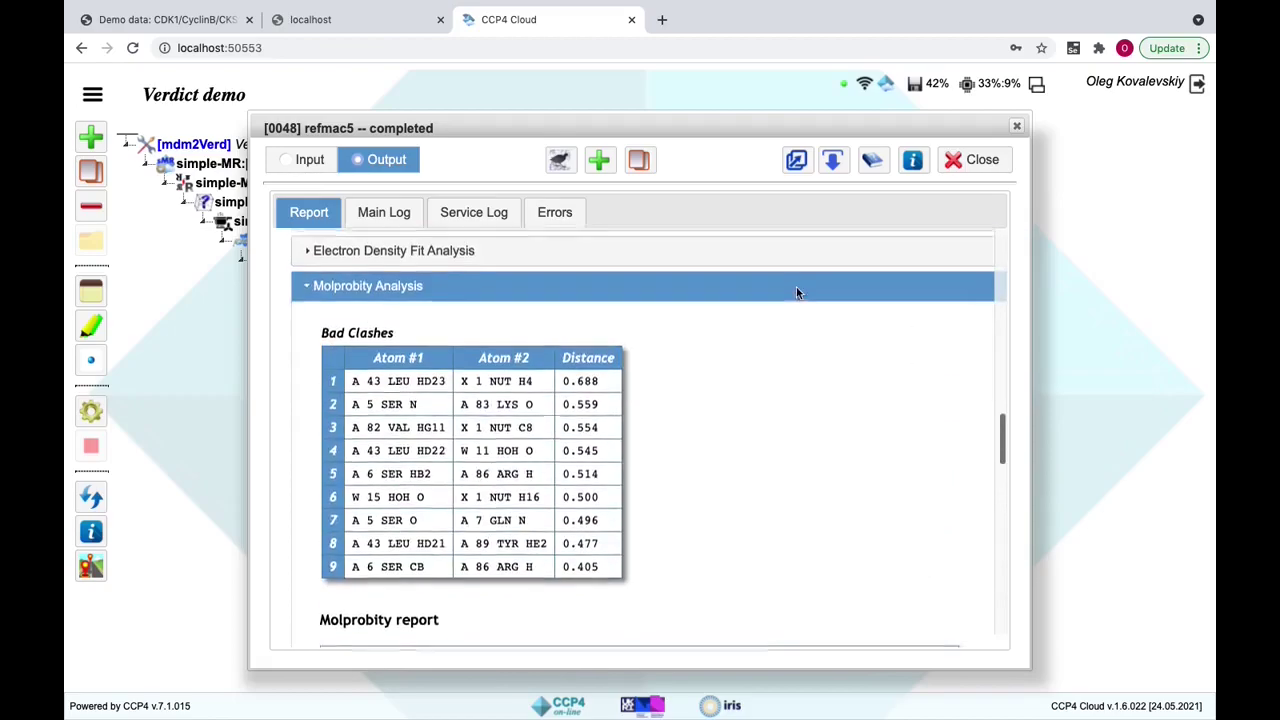
{"action": "left_click", "coordinate": [524, 292]}
Step: Examine the Ramachandran Plot and its Outliers table, and collapse that section
{"action": "left_click", "coordinate": [505, 328]}
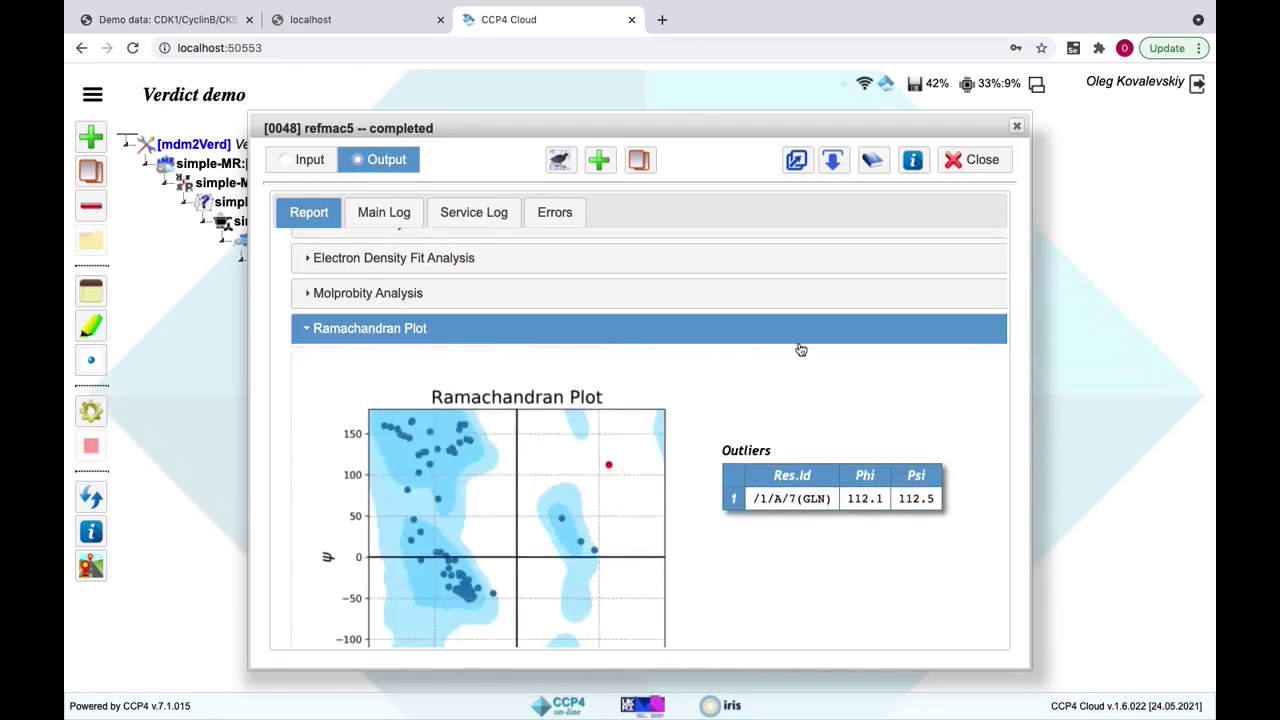
{"action": "scroll", "coordinate": [831, 351], "scroll_direction": "down", "scroll_amount": 3}
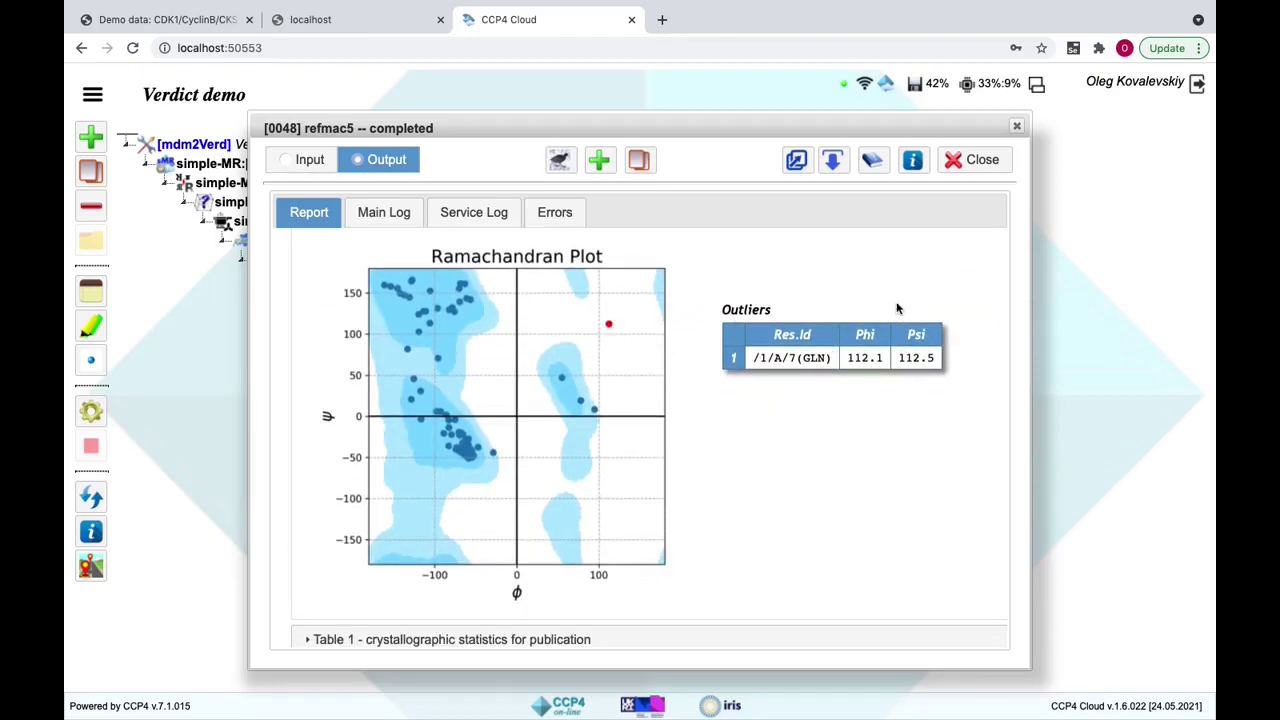
{"action": "scroll", "coordinate": [713, 399], "scroll_direction": "up", "scroll_amount": 2}
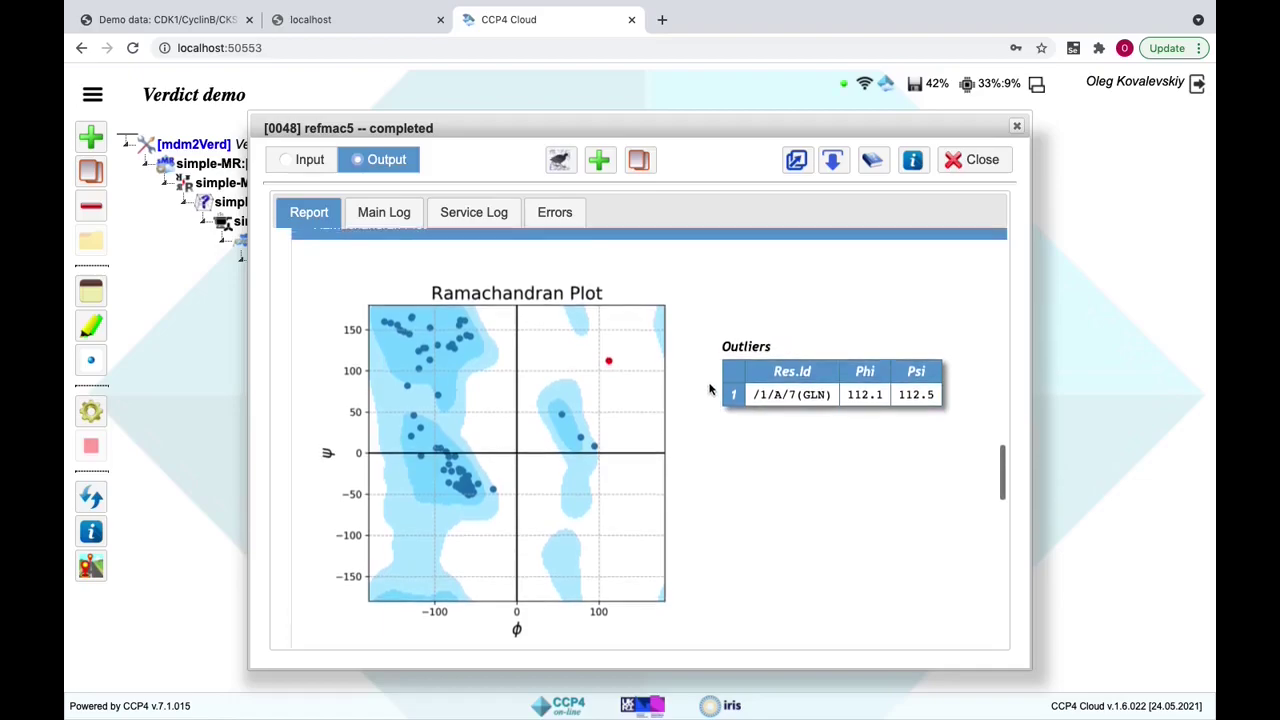
{"action": "left_click", "coordinate": [686, 262]}
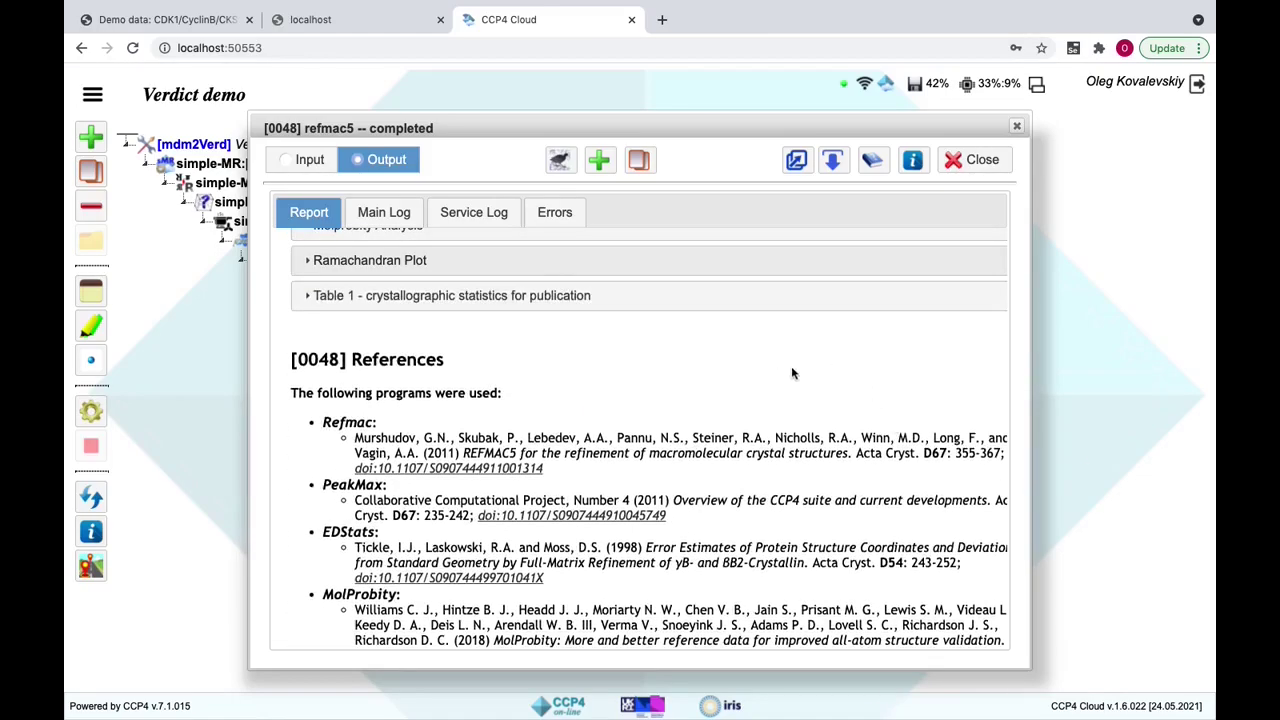
Step: Expand Table 1 with crystallographic statistics for publication and examine its data collection statistics, from wavelength to CChalf
{"action": "left_click", "coordinate": [733, 305]}
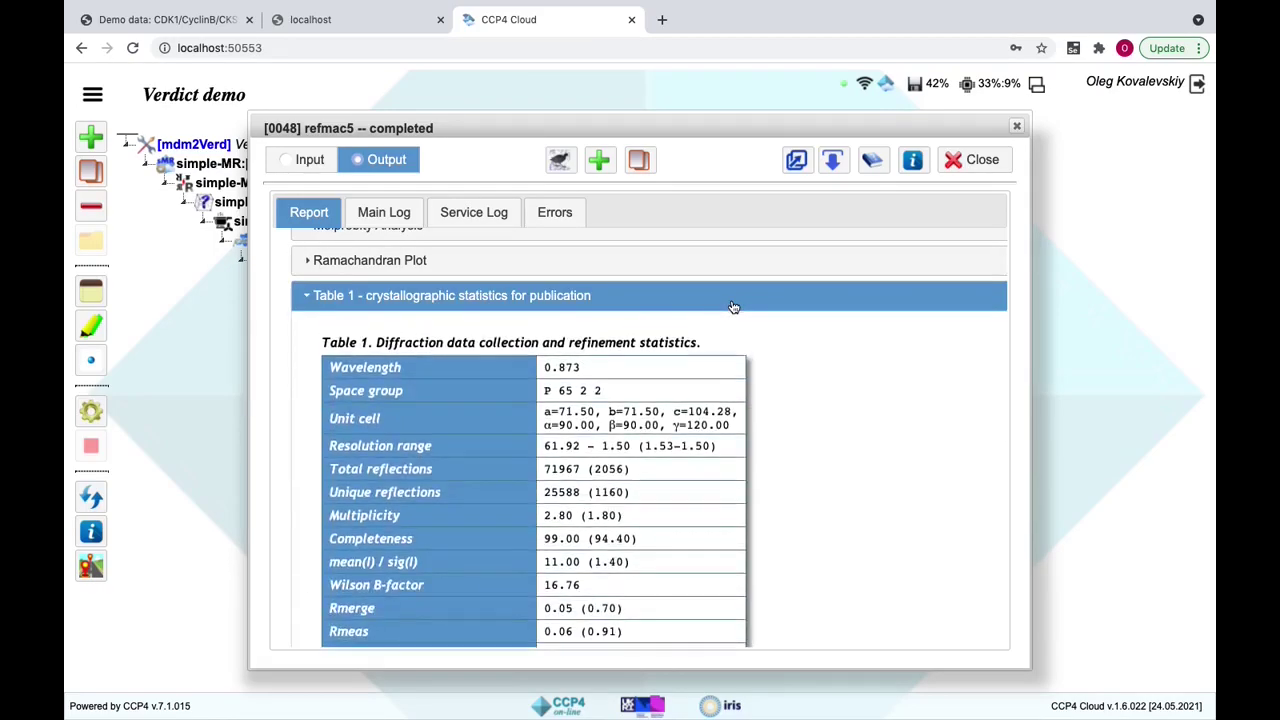
{"action": "scroll", "coordinate": [895, 376], "scroll_direction": "down", "scroll_amount": 1}
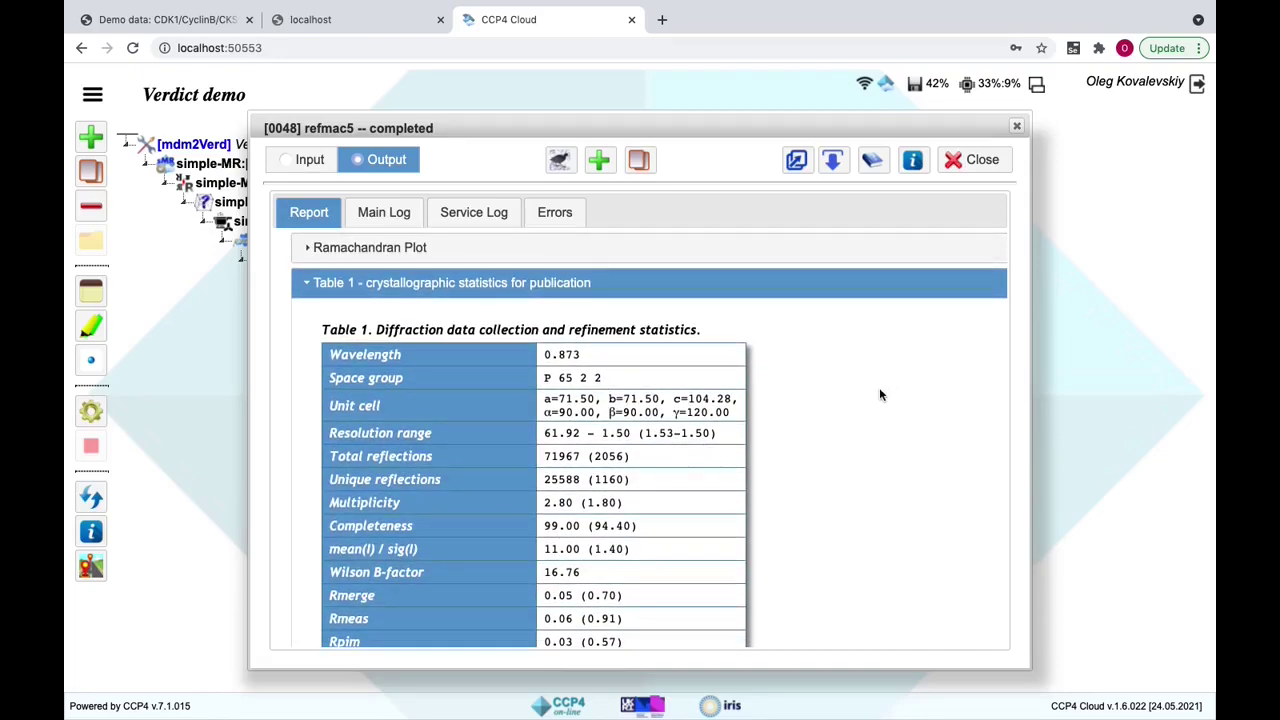
{"action": "scroll", "coordinate": [880, 395], "scroll_direction": "down", "scroll_amount": 2}
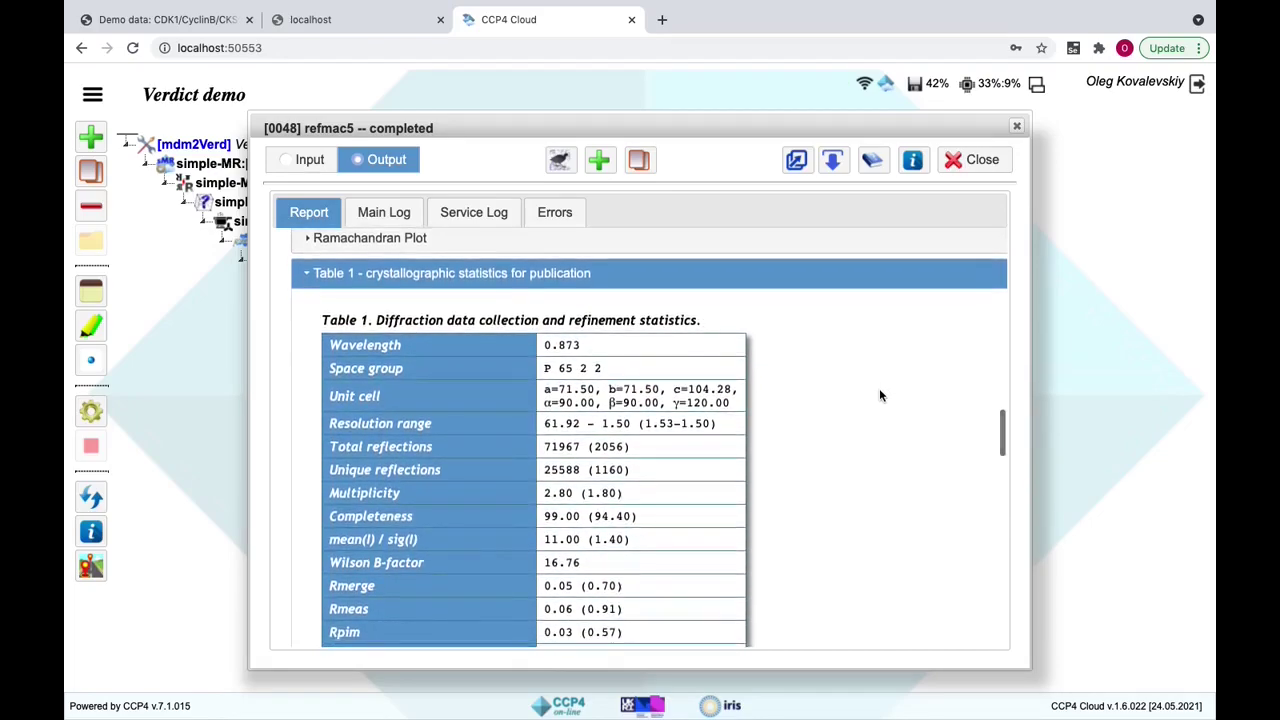
{"action": "scroll", "coordinate": [880, 395], "scroll_direction": "down", "scroll_amount": 3}
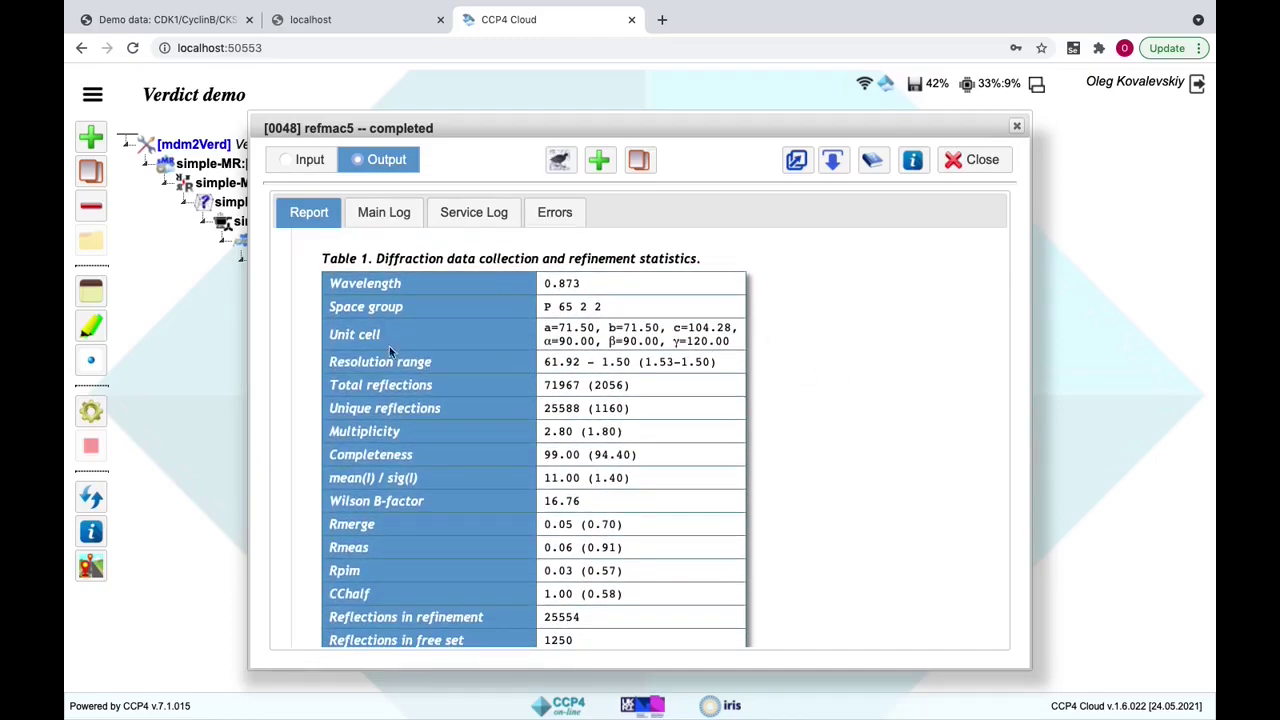
{"action": "scroll", "coordinate": [788, 314], "scroll_direction": "down", "scroll_amount": 1}
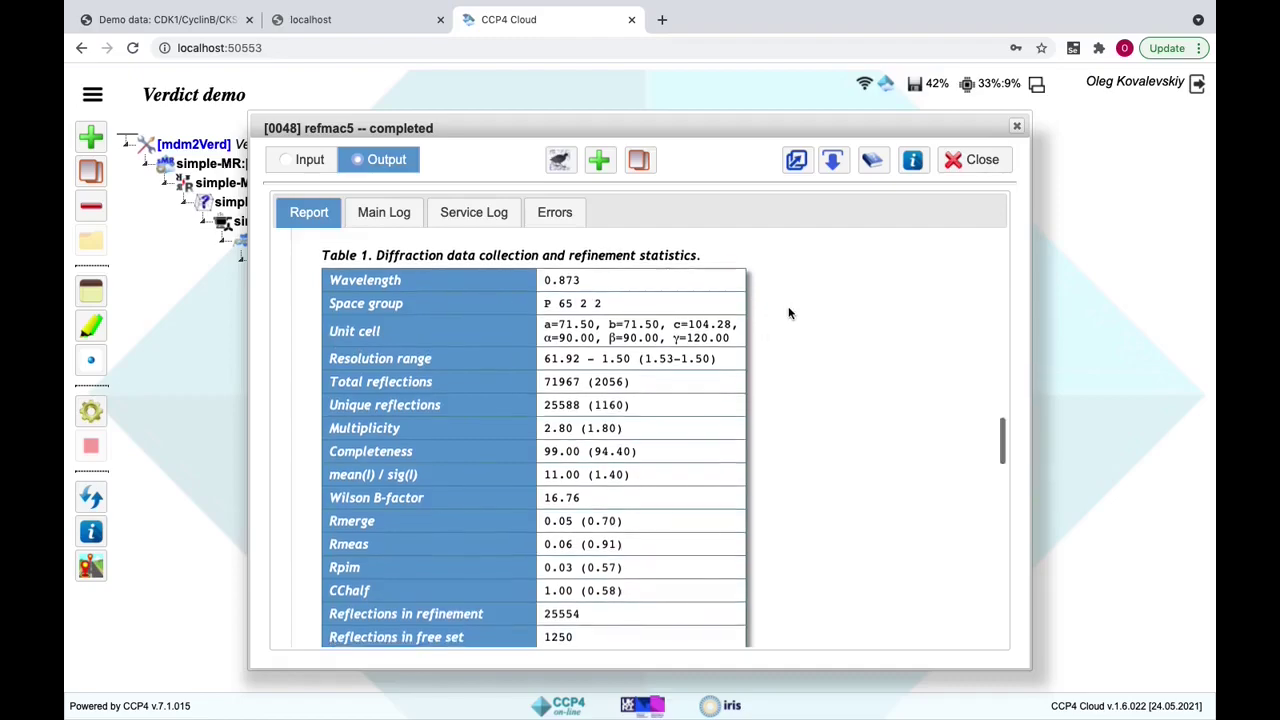
{"action": "scroll", "coordinate": [787, 315], "scroll_direction": "down", "scroll_amount": 1}
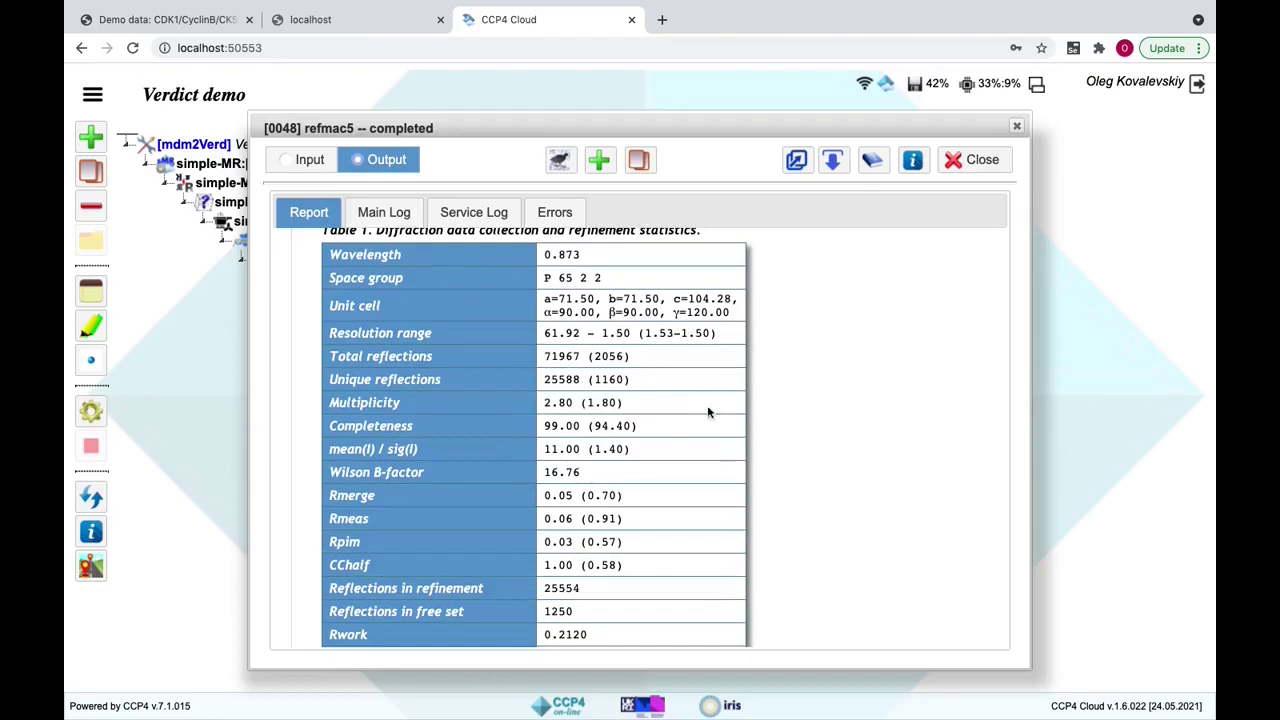
{"action": "scroll", "coordinate": [694, 390], "scroll_direction": "down", "scroll_amount": 2}
{"action": "scroll", "coordinate": [689, 398], "scroll_direction": "down", "scroll_amount": 1}
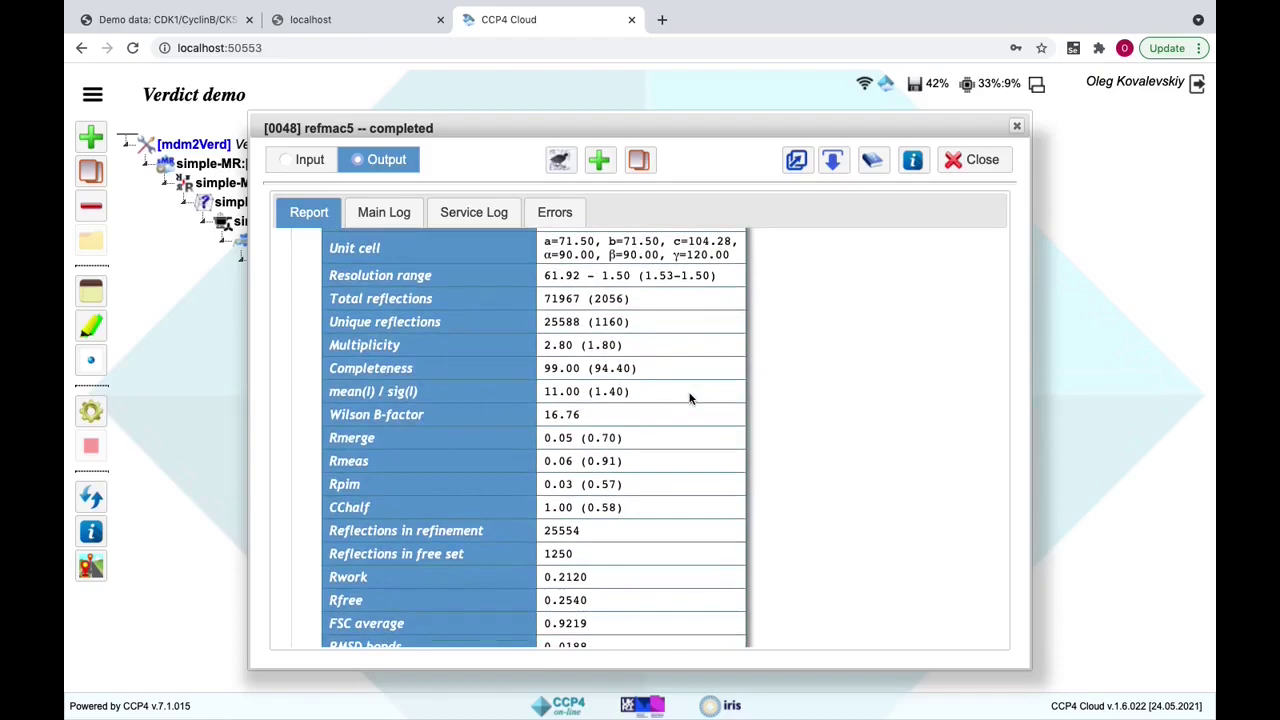
Step: Examine Table 1's refinement statistics, from Rwork to average B-factors, and its CSV and RTF download options, and collapse the table
{"action": "scroll", "coordinate": [689, 398], "scroll_direction": "down", "scroll_amount": 5}
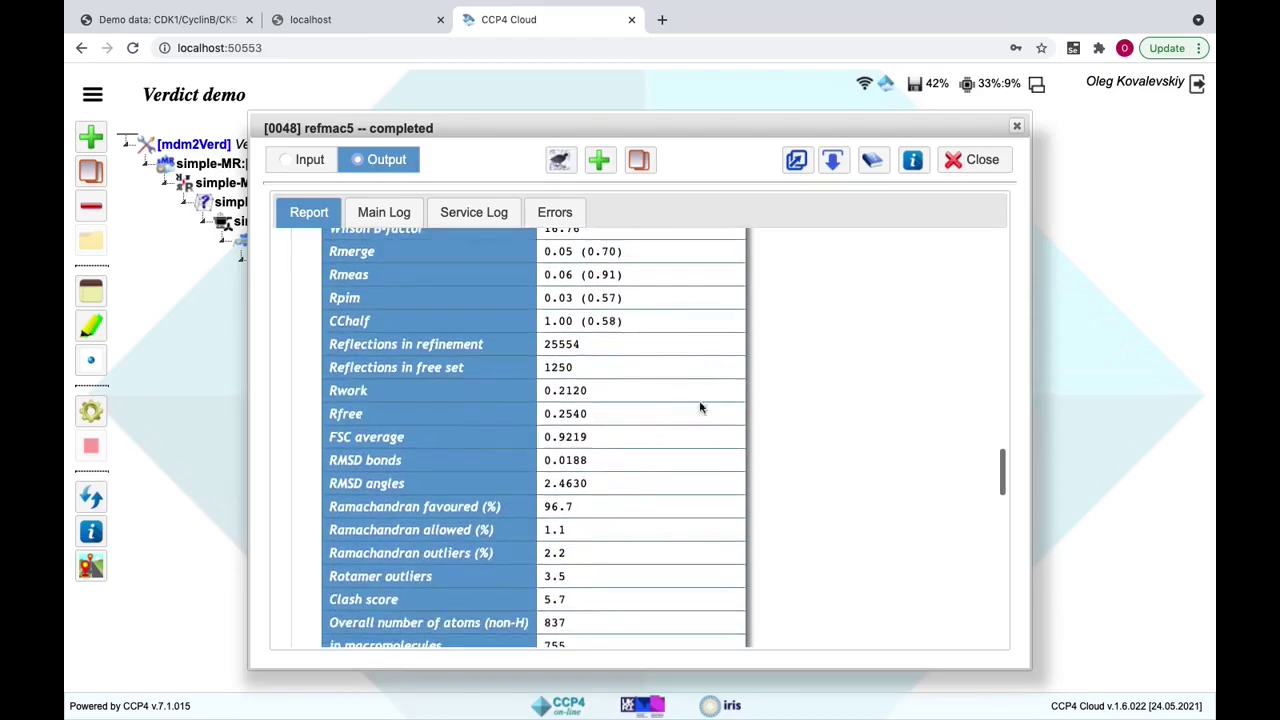
{"action": "scroll", "coordinate": [724, 423], "scroll_direction": "down", "scroll_amount": 3}
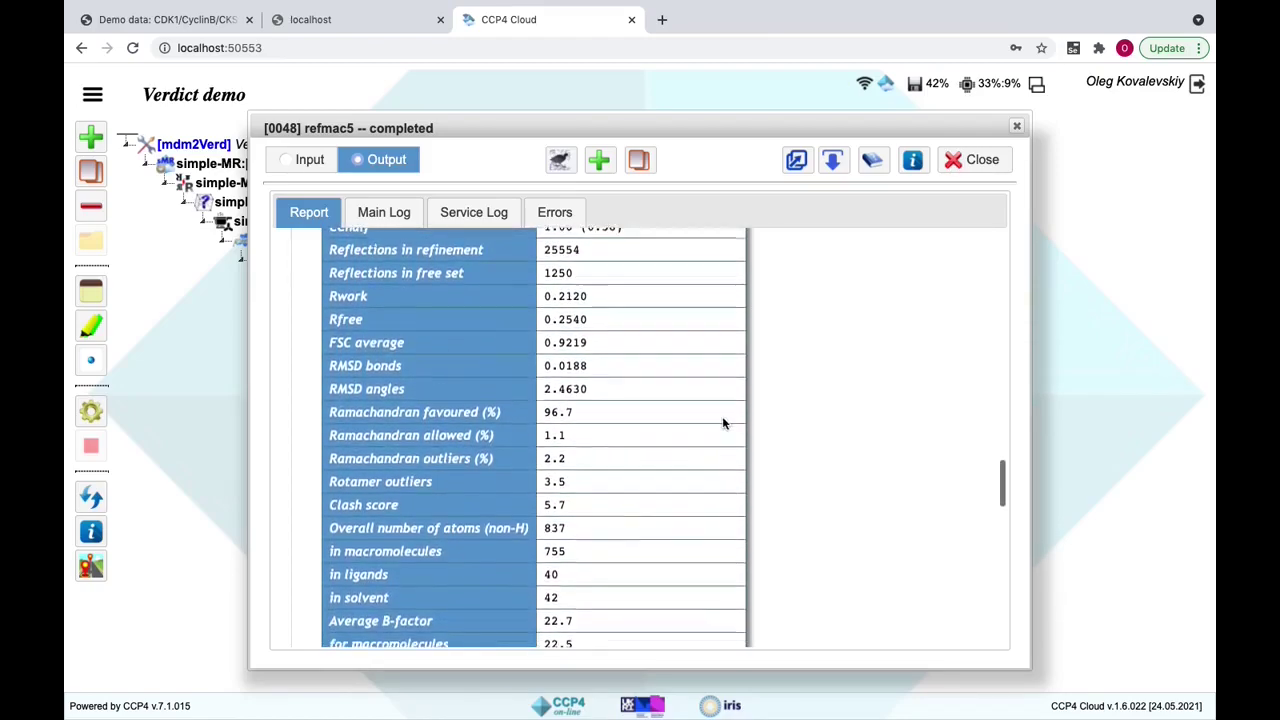
{"action": "scroll", "coordinate": [724, 423], "scroll_direction": "down", "scroll_amount": 4}
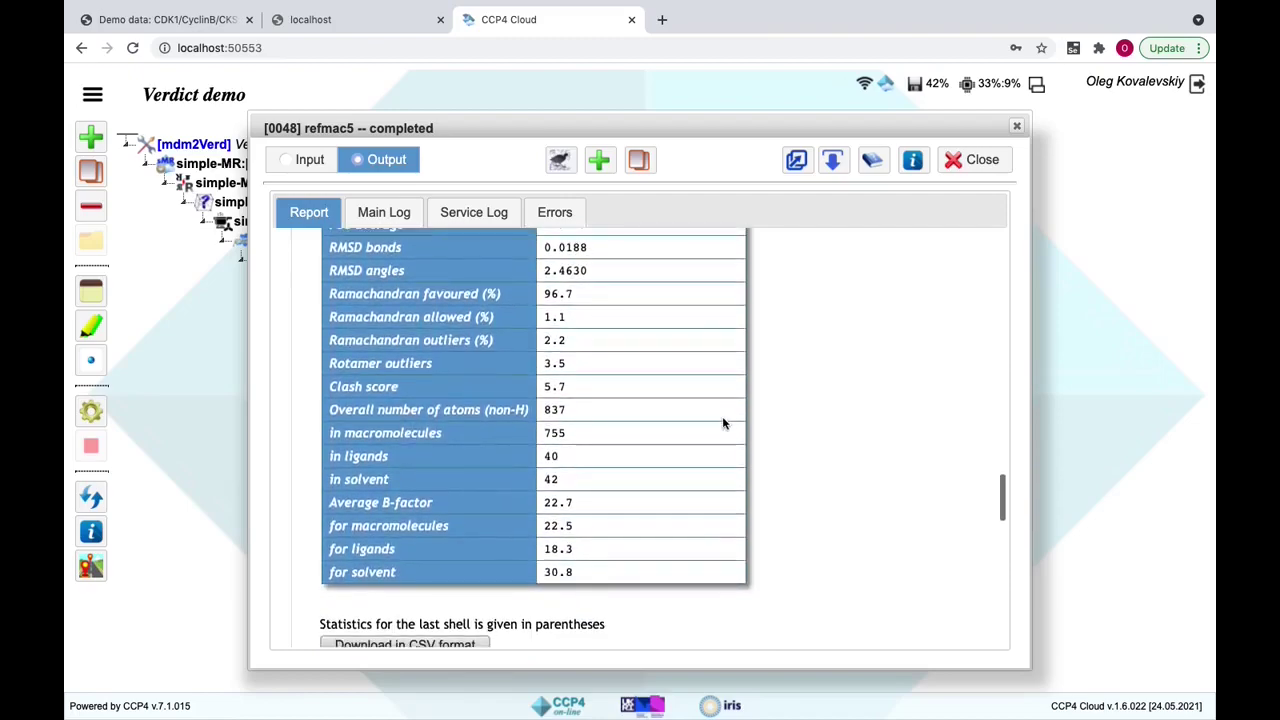
{"action": "scroll", "coordinate": [724, 423], "scroll_direction": "down", "scroll_amount": 1}
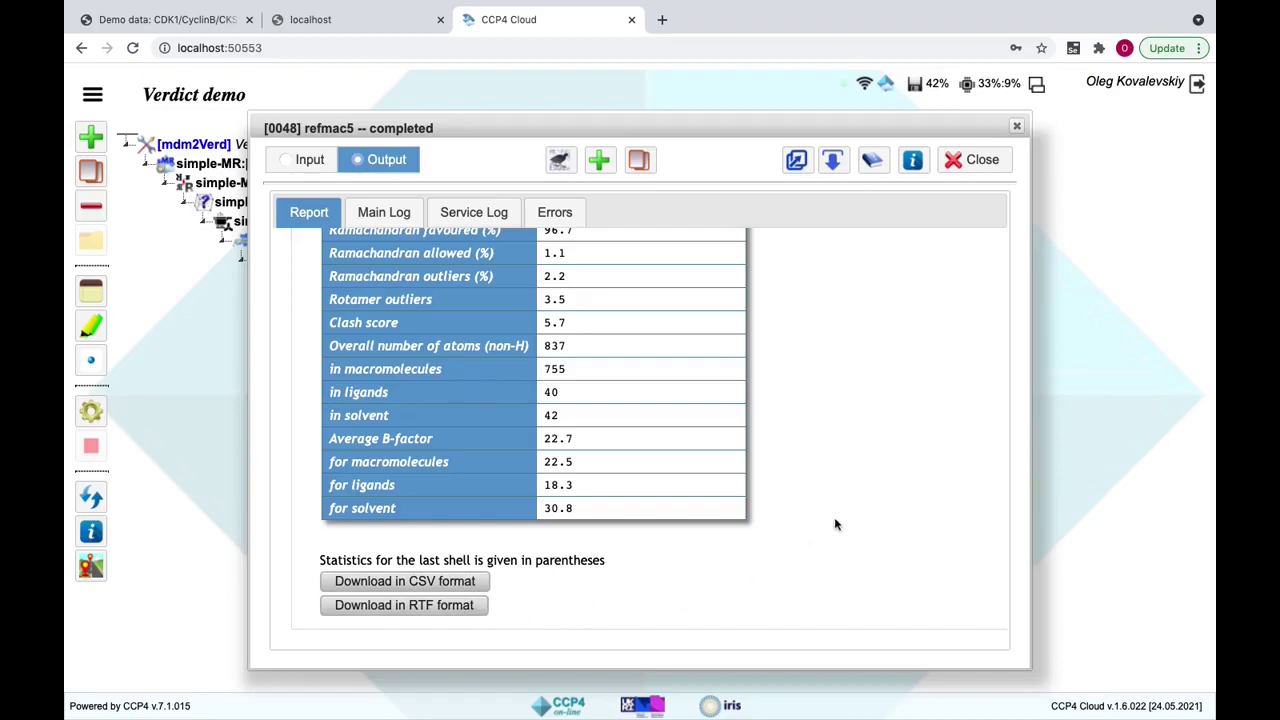
{"action": "scroll", "coordinate": [830, 511], "scroll_direction": "up", "scroll_amount": 1}
{"action": "scroll", "coordinate": [830, 511], "scroll_direction": "up", "scroll_amount": 8}
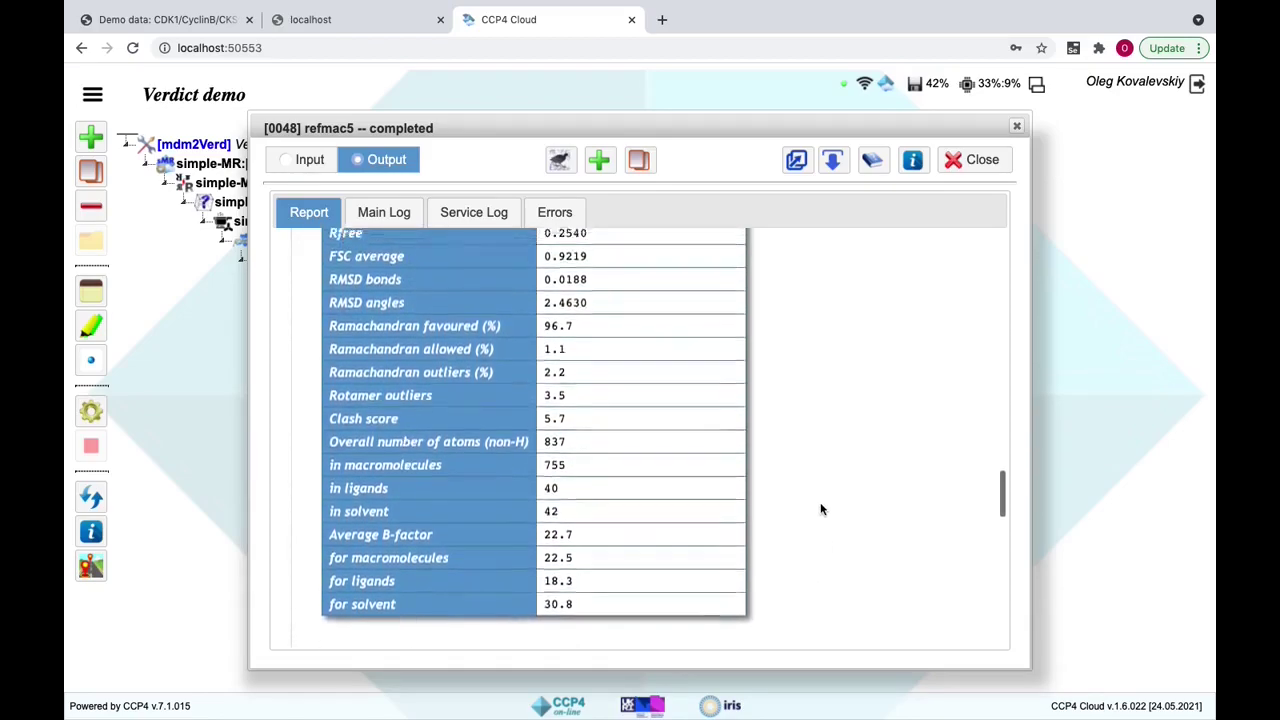
{"action": "scroll", "coordinate": [810, 505], "scroll_direction": "up", "scroll_amount": 6}
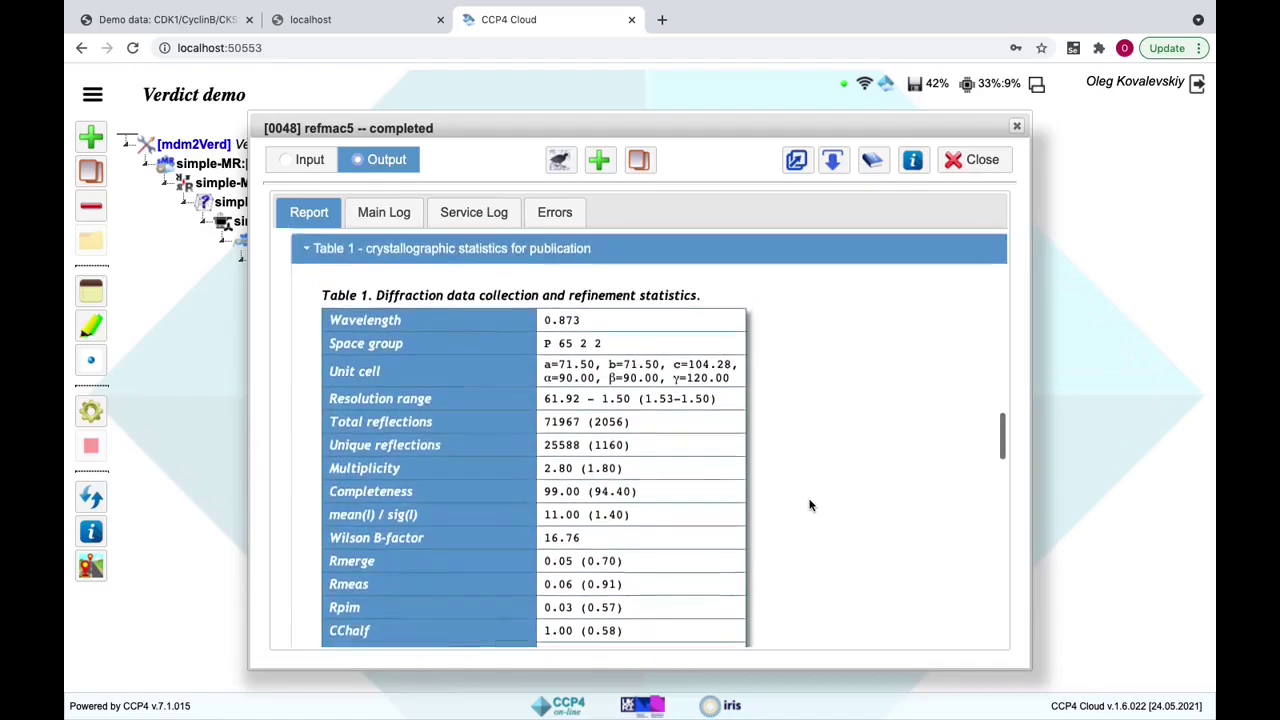
{"action": "left_click", "coordinate": [791, 330]}
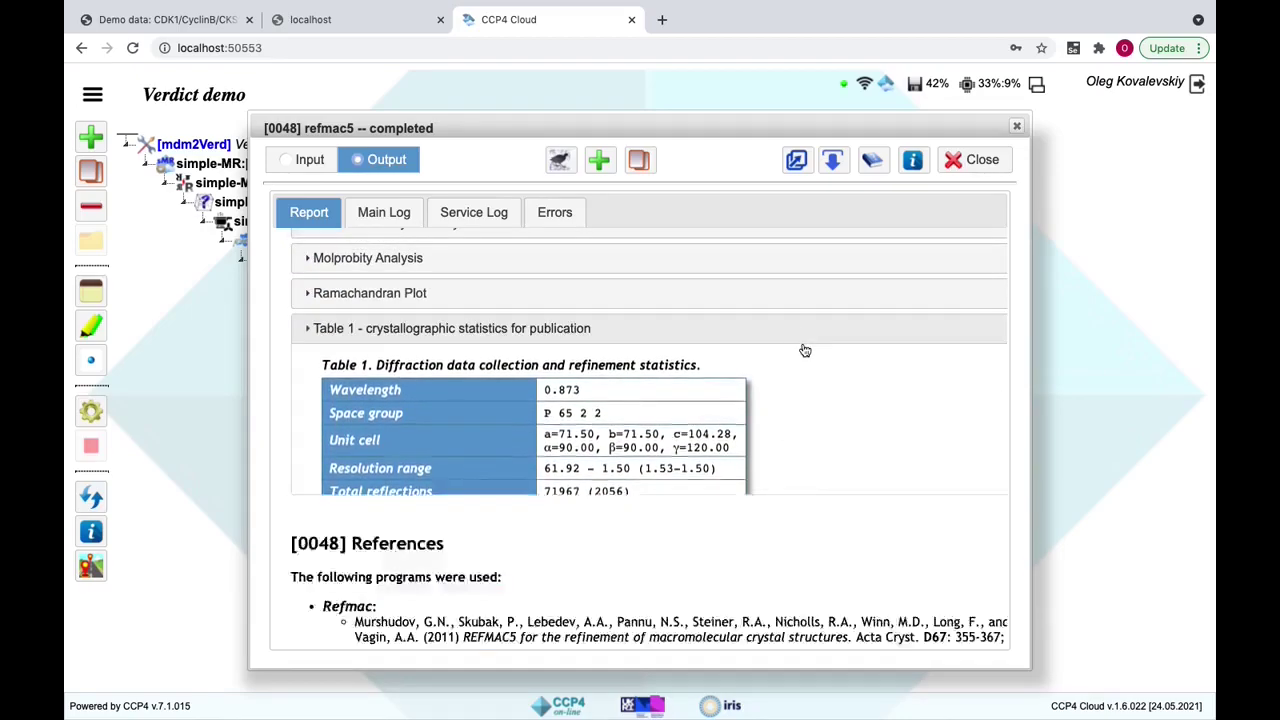
Step: Return to the start of the job 0048 report and view the Final results table and R-factors per cycle graph
{"action": "scroll", "coordinate": [793, 387], "scroll_direction": "up", "scroll_amount": 7}
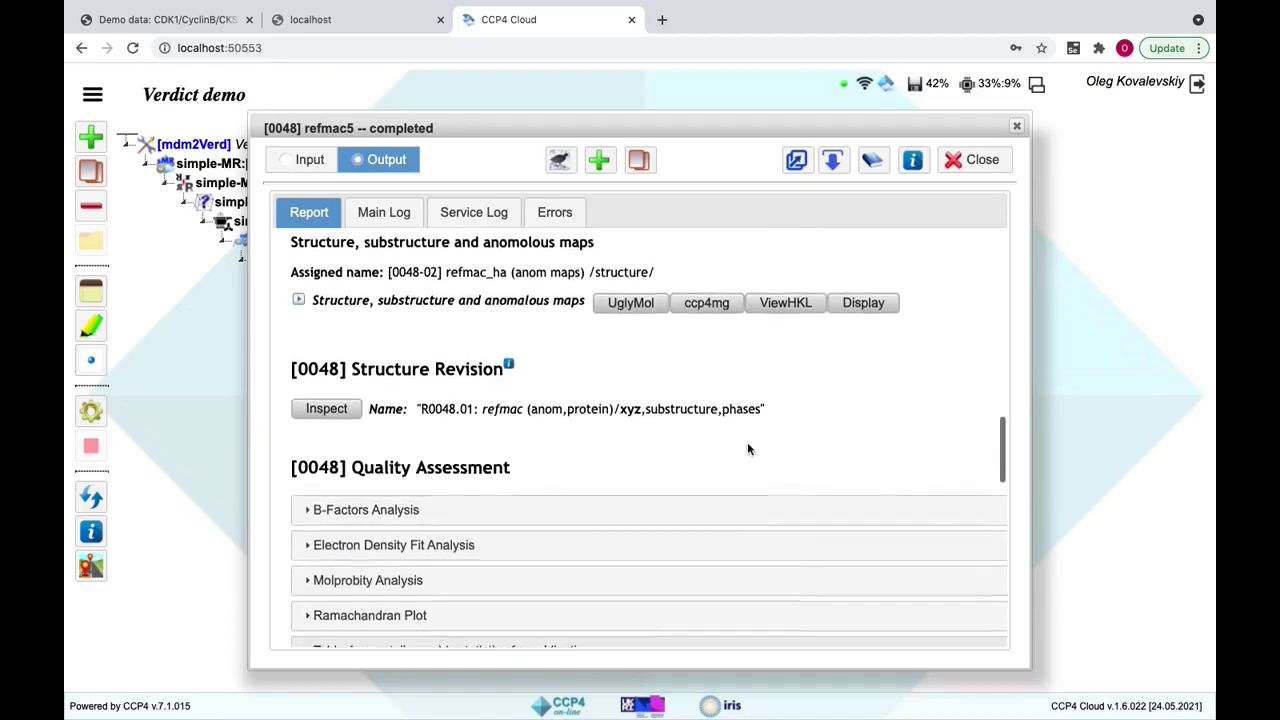
{"action": "scroll", "coordinate": [747, 445], "scroll_direction": "up", "scroll_amount": 15}
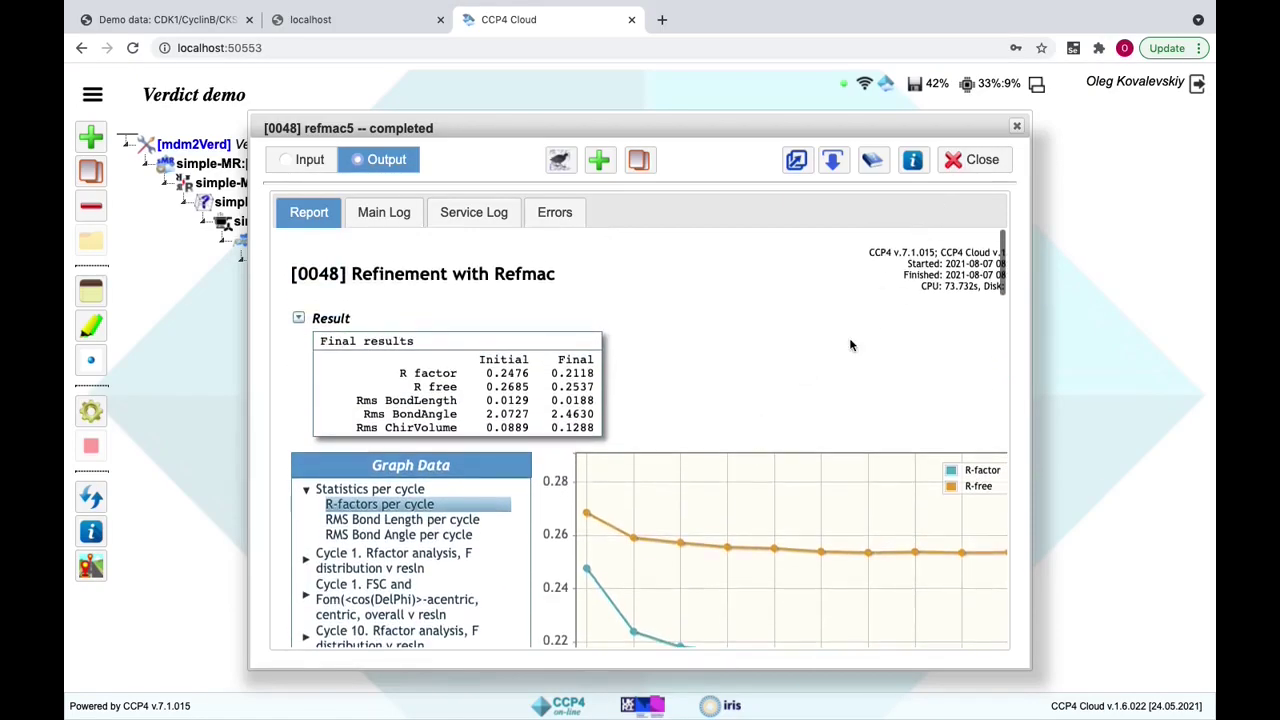
{"action": "scroll", "coordinate": [848, 348], "scroll_direction": "down", "scroll_amount": 2}
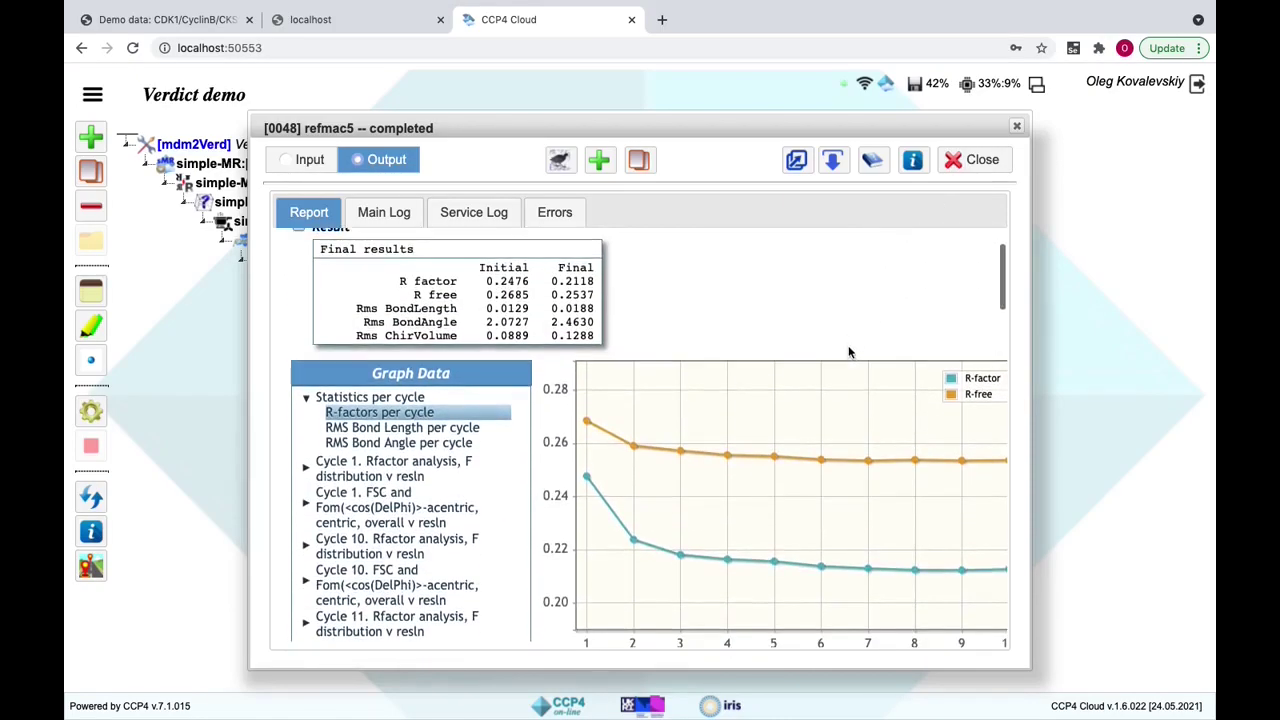